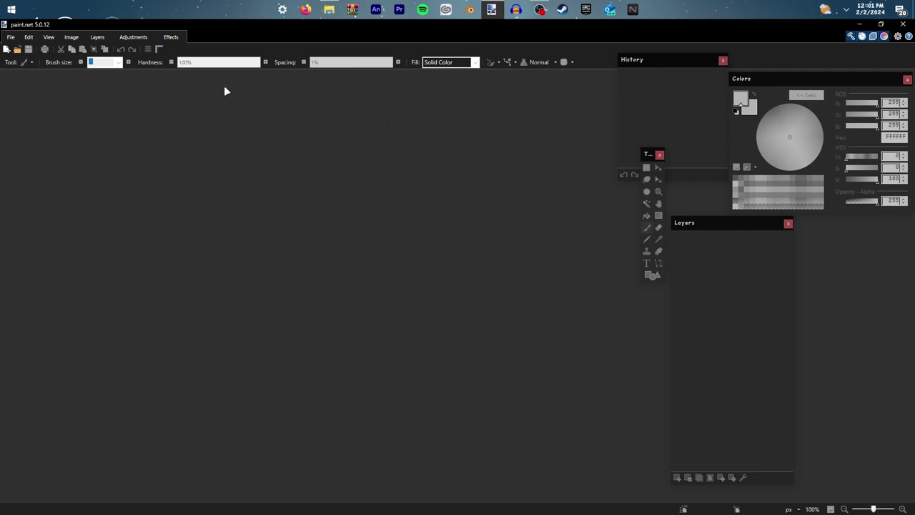
Create a new image 1920 pixels wide and 1080 pixels high
{"action": "left_click", "coordinate": [12, 38]}
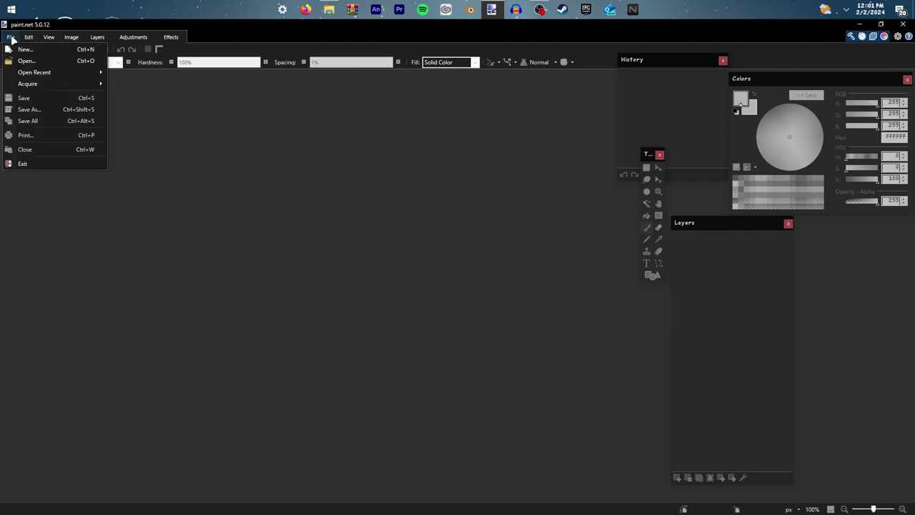
{"action": "left_click", "coordinate": [16, 49]}
{"action": "type", "text": "1920"}
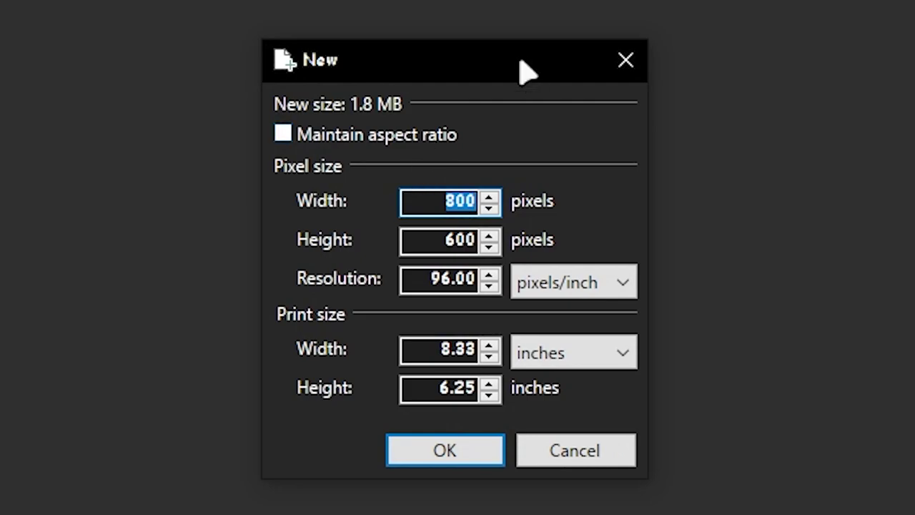
{"action": "key", "text": "Tab"}
{"action": "type", "text": "1080"}
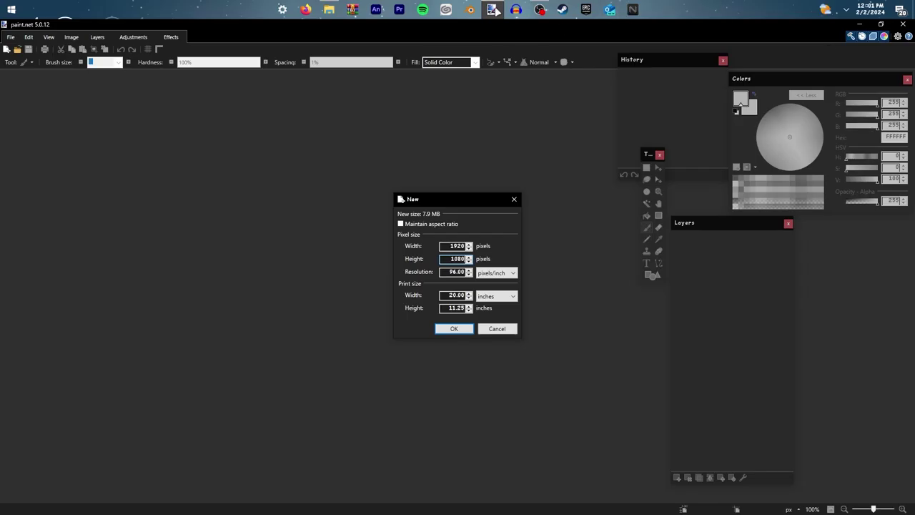
{"action": "mouse_move", "coordinate": [493, 10]}
{"action": "left_click", "coordinate": [451, 329]}
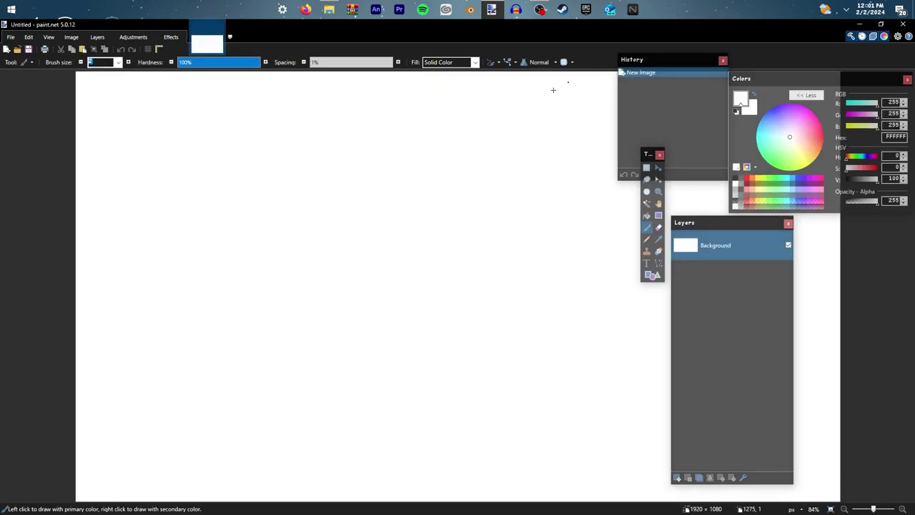
Add a new transparent layer, delete the white Background layer, and clear the selection
{"action": "scroll", "coordinate": [215, 230], "scroll_direction": "down", "scroll_amount": 3}
{"action": "scroll", "coordinate": [254, 242], "scroll_direction": "up", "scroll_amount": 4}
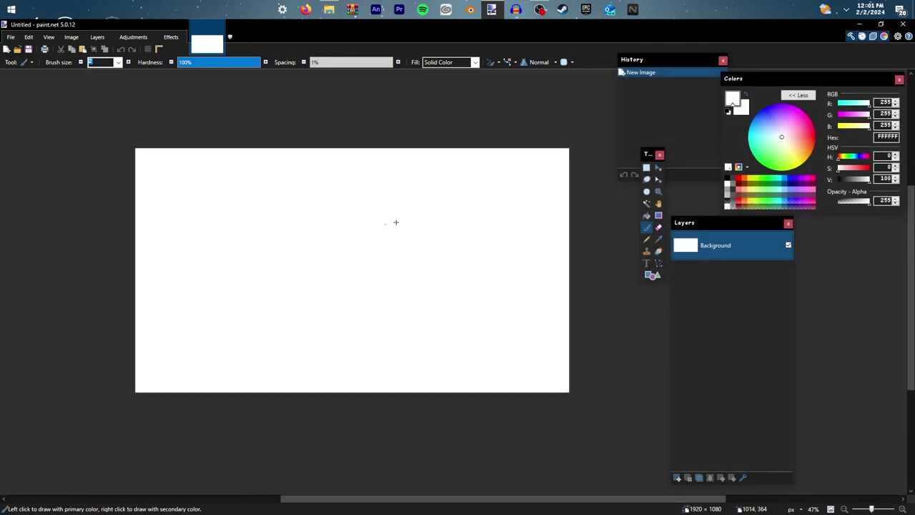
{"action": "key", "text": "ctrl+a"}
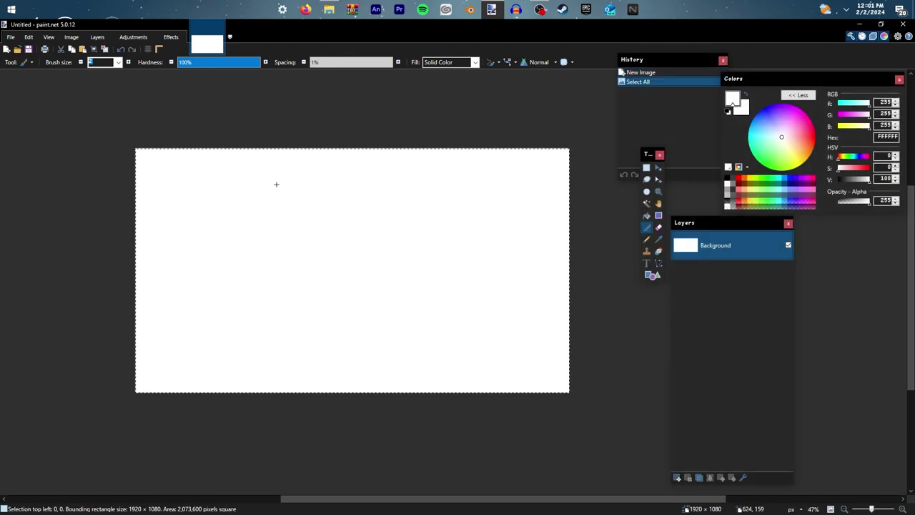
{"action": "key", "text": "Delete"}
{"action": "key", "text": "ctrl+z"}
{"action": "left_click", "coordinate": [678, 478]}
{"action": "left_click", "coordinate": [737, 275]}
{"action": "left_click", "coordinate": [688, 478]}
{"action": "key", "text": "ctrl+d"}
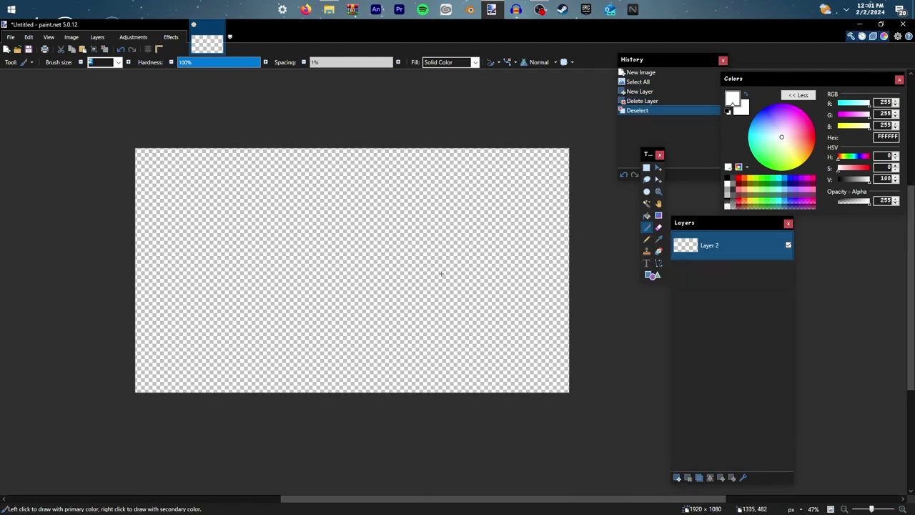
{"action": "scroll", "coordinate": [237, 341], "scroll_direction": "down", "scroll_amount": 1}
{"action": "scroll", "coordinate": [17, 303], "scroll_direction": "up", "scroll_amount": 1}
{"action": "scroll", "coordinate": [71, 300], "scroll_direction": "down", "scroll_amount": 2}
{"action": "scroll", "coordinate": [129, 304], "scroll_direction": "up", "scroll_amount": 3}
{"action": "scroll", "coordinate": [200, 236], "scroll_direction": "down", "scroll_amount": 2}
{"action": "scroll", "coordinate": [494, 366], "scroll_direction": "down", "scroll_amount": 2}
{"action": "scroll", "coordinate": [530, 272], "scroll_direction": "up", "scroll_amount": 3}
{"action": "scroll", "coordinate": [429, 267], "scroll_direction": "up", "scroll_amount": 1}
{"action": "scroll", "coordinate": [347, 443], "scroll_direction": "down", "scroll_amount": 1}
{"action": "scroll", "coordinate": [597, 272], "scroll_direction": "up", "scroll_amount": 3}
{"action": "scroll", "coordinate": [336, 254], "scroll_direction": "down", "scroll_amount": 1}
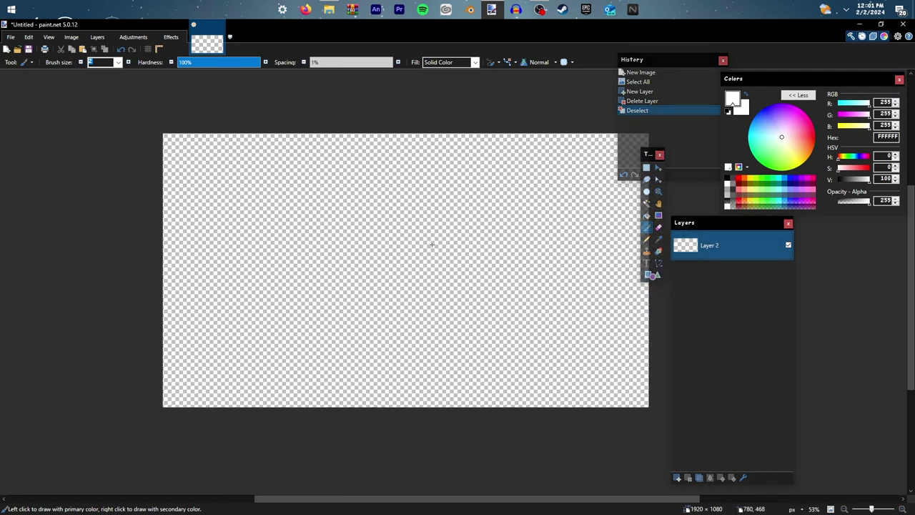
Try drawing a large white rectangle outline on the transparent canvas, and undo it
{"action": "left_click", "coordinate": [652, 276]}
{"action": "left_click", "coordinate": [100, 63]}
{"action": "left_click", "coordinate": [100, 63]}
{"action": "left_click_drag", "start_coordinate": [211, 187], "coordinate": [567, 348]}
{"action": "key", "text": "ctrl+z"}
{"action": "scroll", "coordinate": [223, 265], "scroll_direction": "up", "scroll_amount": 1}
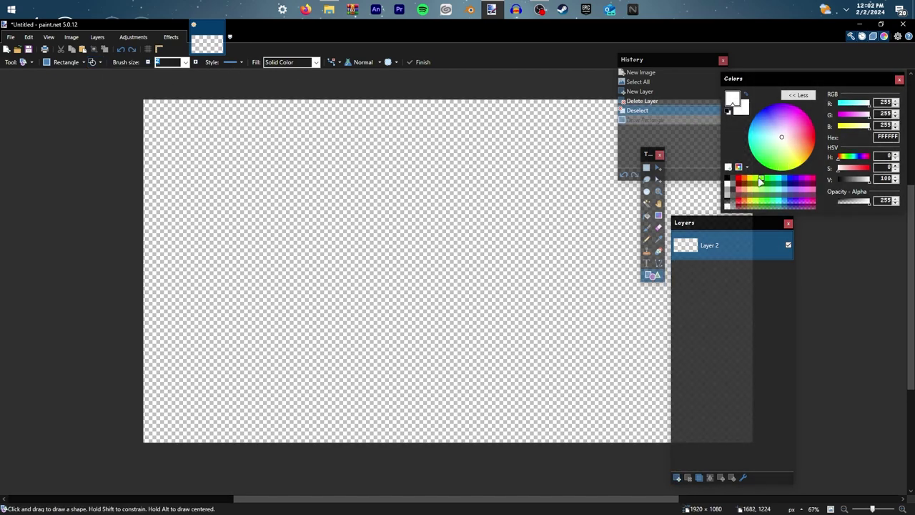
Fill the entire canvas with gray A0A0A0 using the Paint Bucket
{"action": "left_click", "coordinate": [728, 188]}
{"action": "left_click", "coordinate": [648, 214]}
{"action": "left_click", "coordinate": [536, 300]}
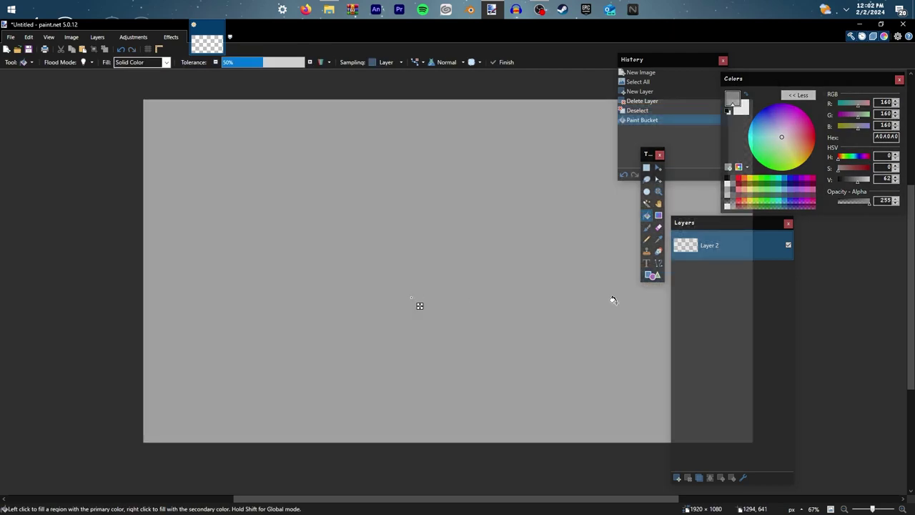
{"action": "key", "text": "Return"}
Try drawing a large rectangle outline on the gray canvas, first in gray and again in white, undoing each attempt
{"action": "left_click", "coordinate": [651, 276]}
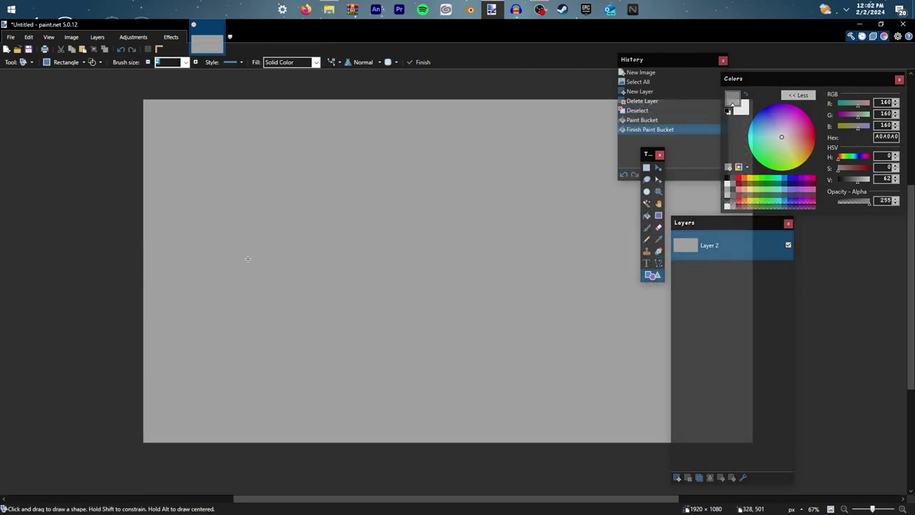
{"action": "left_click_drag", "start_coordinate": [178, 123], "coordinate": [648, 372]}
{"action": "key", "text": "ctrl+z"}
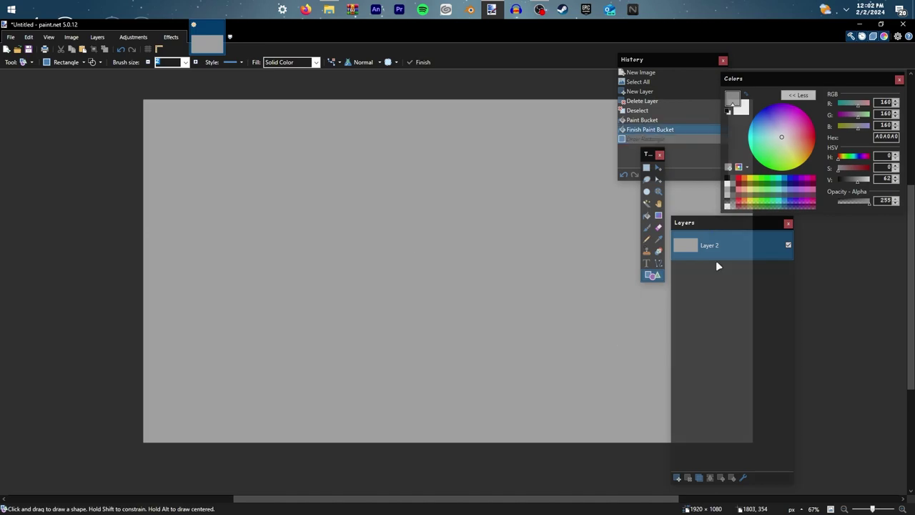
{"action": "left_click", "coordinate": [728, 184]}
{"action": "mouse_move", "coordinate": [182, 118]}
{"action": "left_mouse_down"}
{"action": "mouse_move", "coordinate": [586, 374]}
{"action": "mouse_move", "coordinate": [669, 397]}
{"action": "left_mouse_up"}
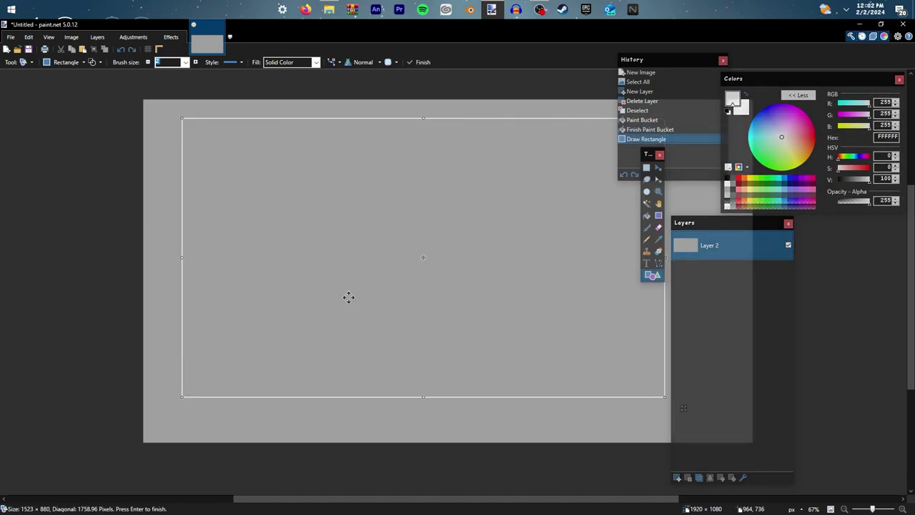
{"action": "scroll", "coordinate": [533, 360], "scroll_direction": "down", "scroll_amount": 2}
{"action": "scroll", "coordinate": [317, 219], "scroll_direction": "up", "scroll_amount": 2}
{"action": "key", "text": "ctrl+z"}
Try a much thicker brush size for the white rectangle border, and undo the drawn rectangle
{"action": "left_click", "coordinate": [186, 62]}
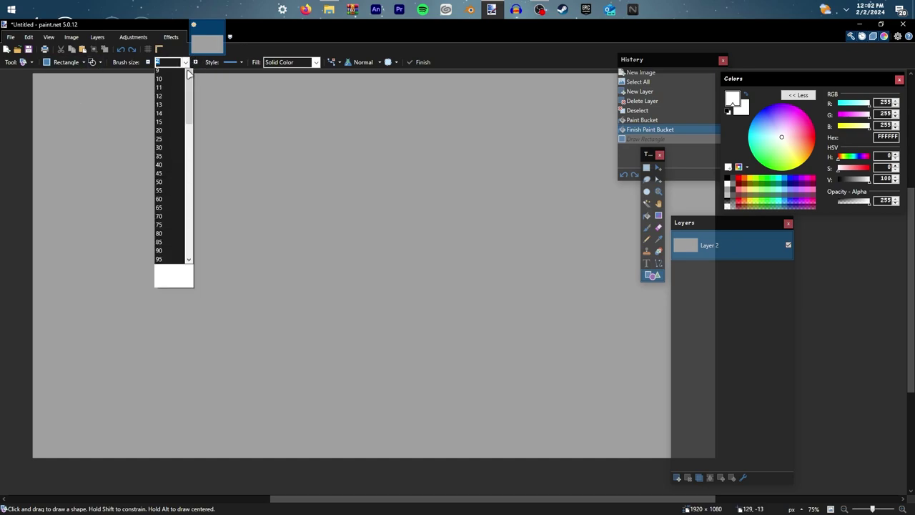
{"action": "left_click", "coordinate": [162, 227]}
{"action": "key", "text": "ctrl+z"}
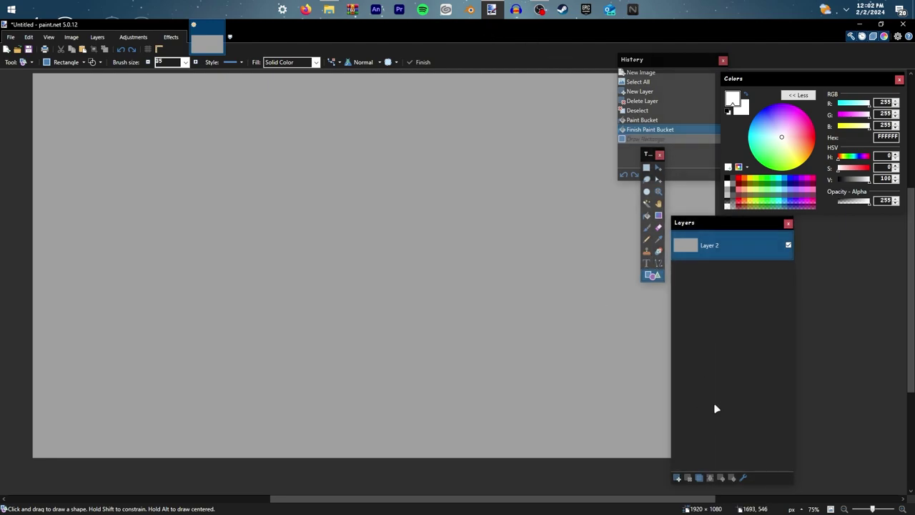
Undo the gray Paint Bucket fill of the canvas
{"action": "key", "text": "ctrl+z"}
{"action": "key", "text": "ctrl+z"}
{"action": "scroll", "coordinate": [477, 362], "scroll_direction": "down", "scroll_amount": 3}
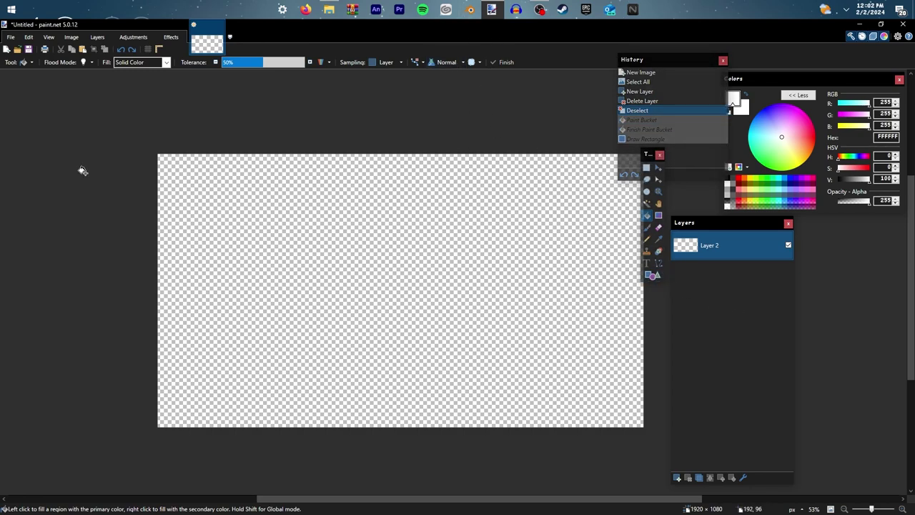
Import the thumbnailborder image from File Explorer as a new layer and clear the selection
{"action": "left_click", "coordinate": [329, 9]}
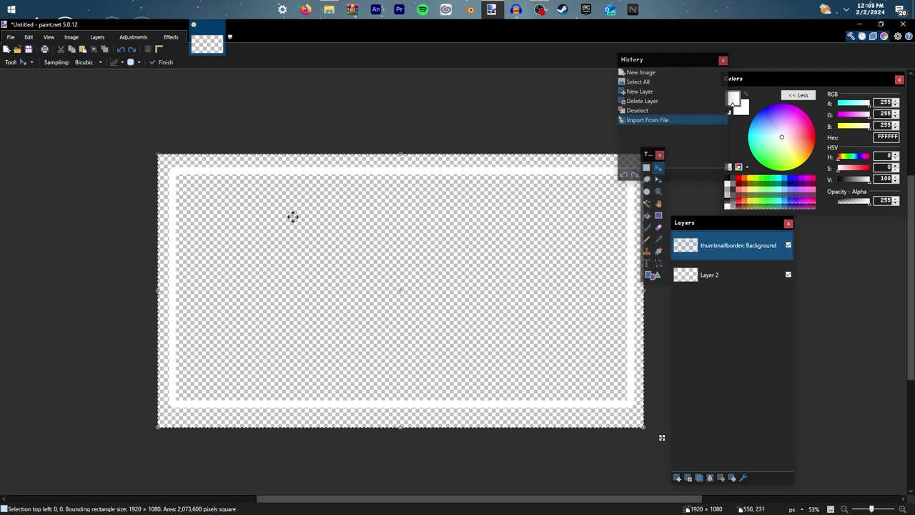
{"action": "key", "text": "ctrl+d"}
Examine the imported white border's rounded corners and its overall placement on the canvas
{"action": "scroll", "coordinate": [323, 296], "scroll_direction": "down", "scroll_amount": 2}
{"action": "scroll", "coordinate": [255, 170], "scroll_direction": "up", "scroll_amount": 8}
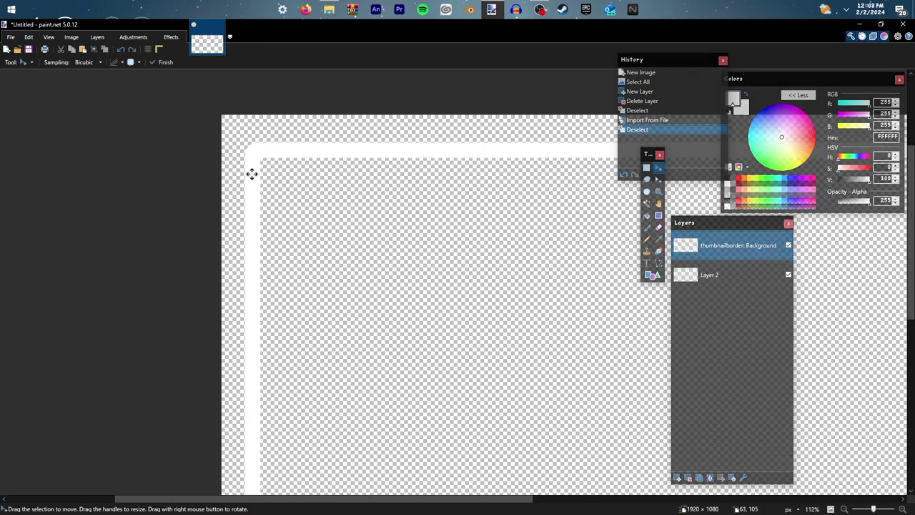
{"action": "scroll", "coordinate": [105, 193], "scroll_direction": "down", "scroll_amount": 10}
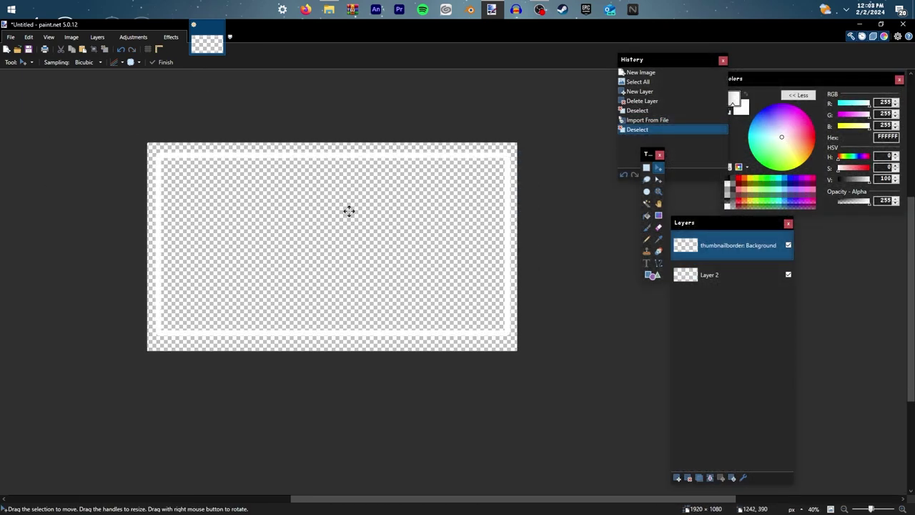
{"action": "scroll", "coordinate": [430, 240], "scroll_direction": "up", "scroll_amount": 2}
{"action": "scroll", "coordinate": [448, 291], "scroll_direction": "down", "scroll_amount": 3}
{"action": "scroll", "coordinate": [370, 257], "scroll_direction": "up", "scroll_amount": 3}
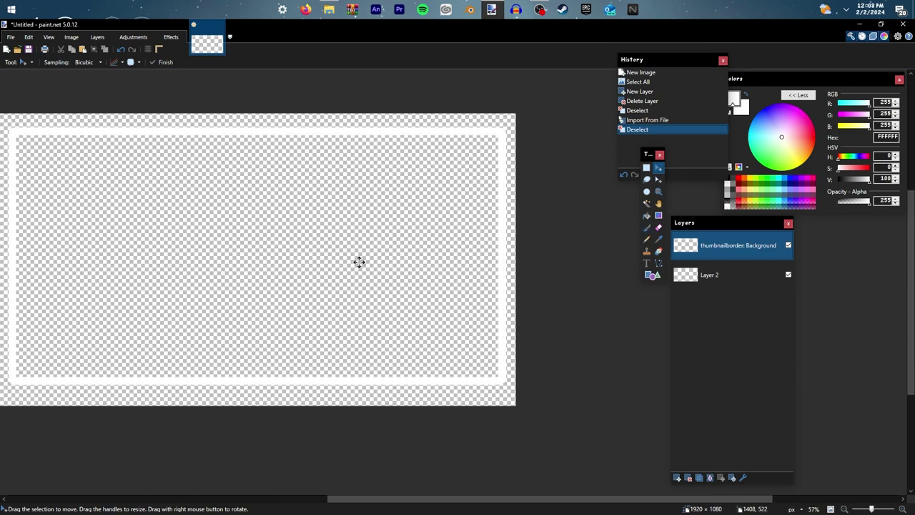
{"action": "scroll", "coordinate": [467, 264], "scroll_direction": "down", "scroll_amount": 4}
{"action": "scroll", "coordinate": [235, 240], "scroll_direction": "up", "scroll_amount": 2}
{"action": "scroll", "coordinate": [107, 229], "scroll_direction": "down", "scroll_amount": 2}
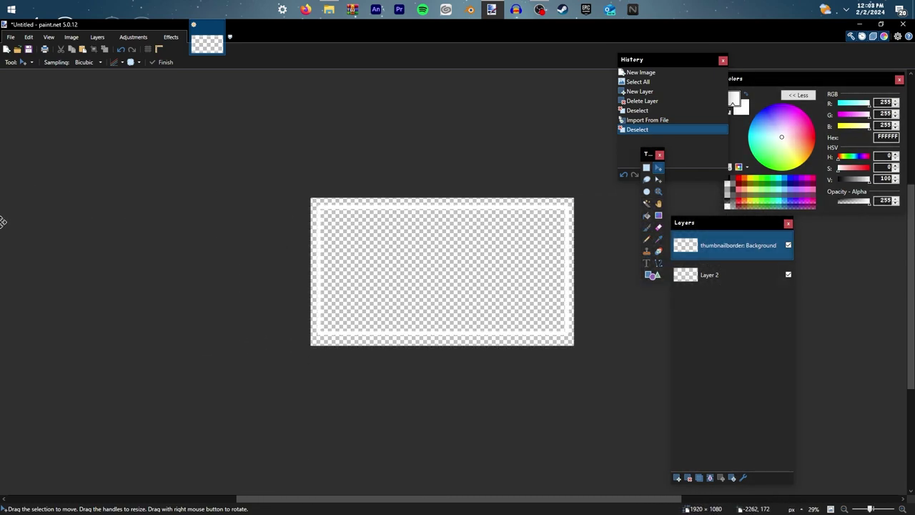
{"action": "scroll", "coordinate": [475, 210], "scroll_direction": "up", "scroll_amount": 1}
{"action": "scroll", "coordinate": [474, 209], "scroll_direction": "up", "scroll_amount": 3}
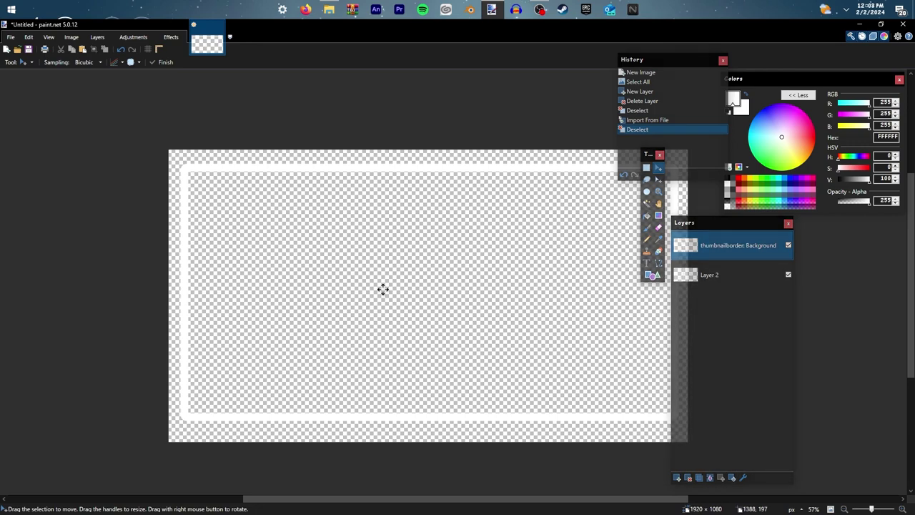
Hide the thumbnailborder layer and add a new empty layer directly above Layer 2
{"action": "left_click", "coordinate": [789, 246]}
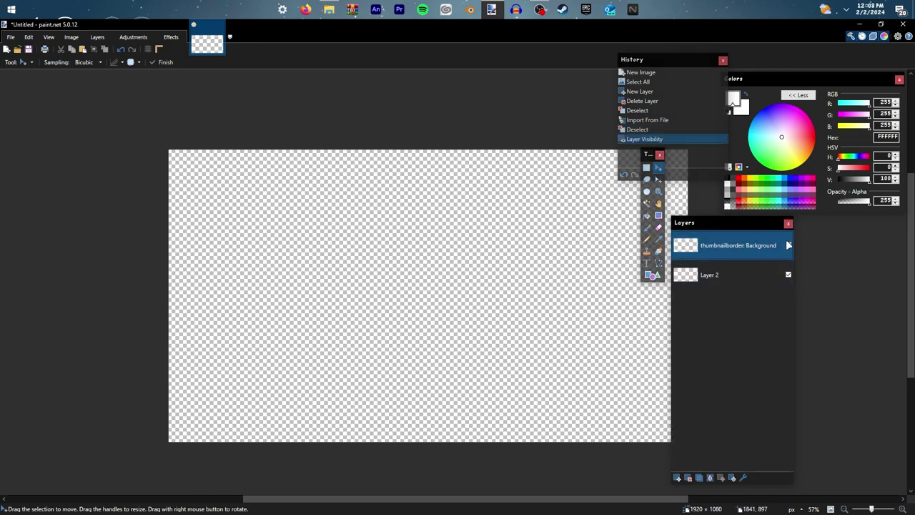
{"action": "left_click", "coordinate": [767, 274]}
{"action": "left_click", "coordinate": [677, 479]}
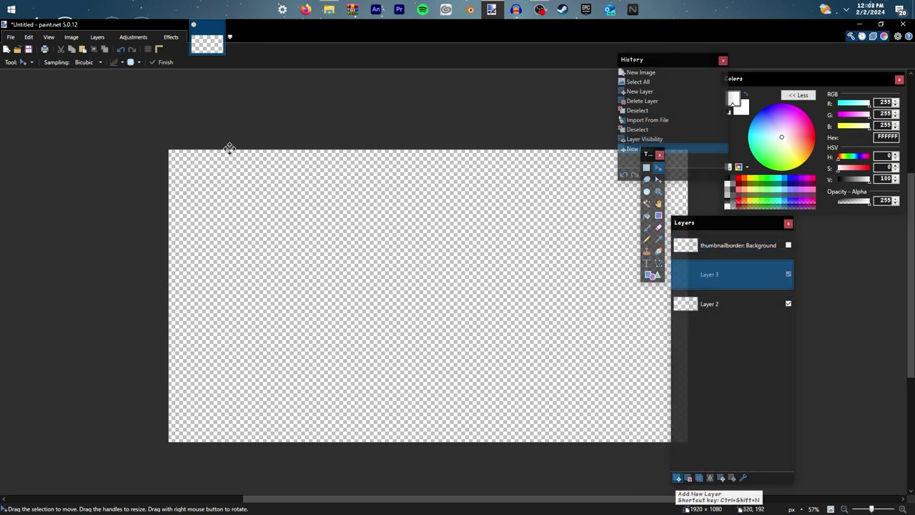
{"action": "left_click", "coordinate": [171, 37]}
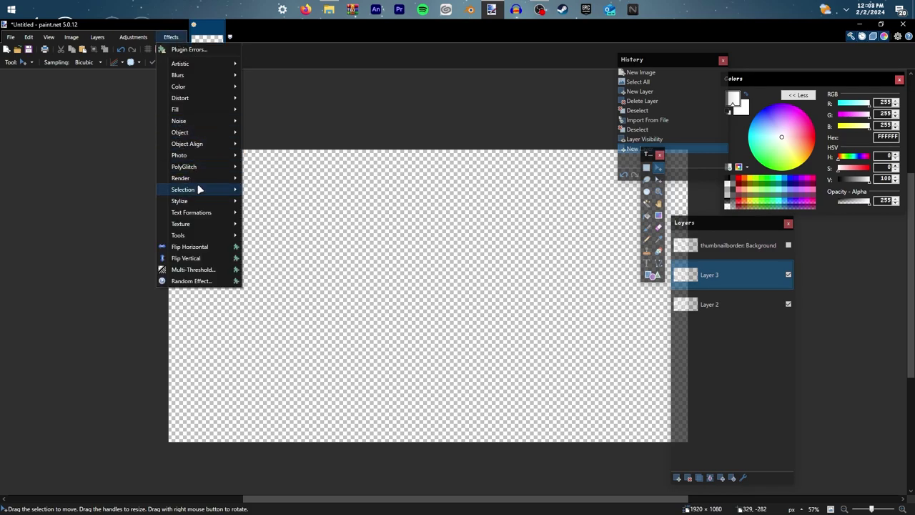
{"action": "mouse_move", "coordinate": [194, 178]}
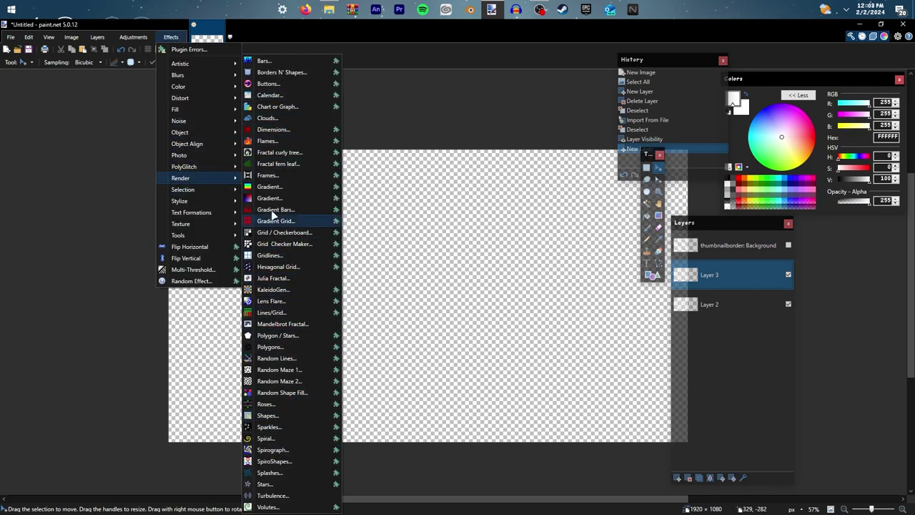
{"action": "left_click", "coordinate": [522, 161]}
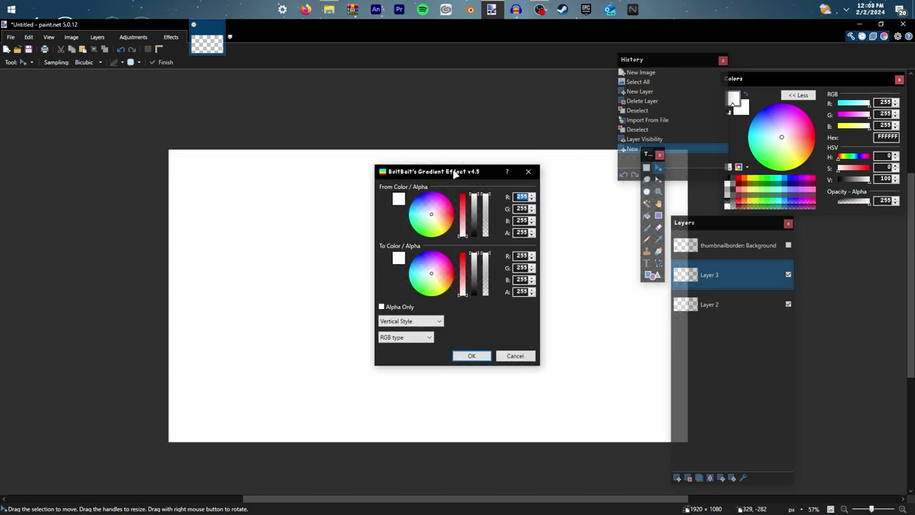
{"action": "left_click_drag", "start_coordinate": [458, 173], "coordinate": [611, 213]}
{"action": "left_click_drag", "start_coordinate": [585, 307], "coordinate": [580, 287]}
{"action": "left_click_drag", "start_coordinate": [581, 251], "coordinate": [598, 234]}
{"action": "left_click", "coordinate": [660, 393]}
Try the Frames effect as a single primary-color border with distance from the edge 115 and a wider external border, and cancel it
{"action": "left_click", "coordinate": [171, 37]}
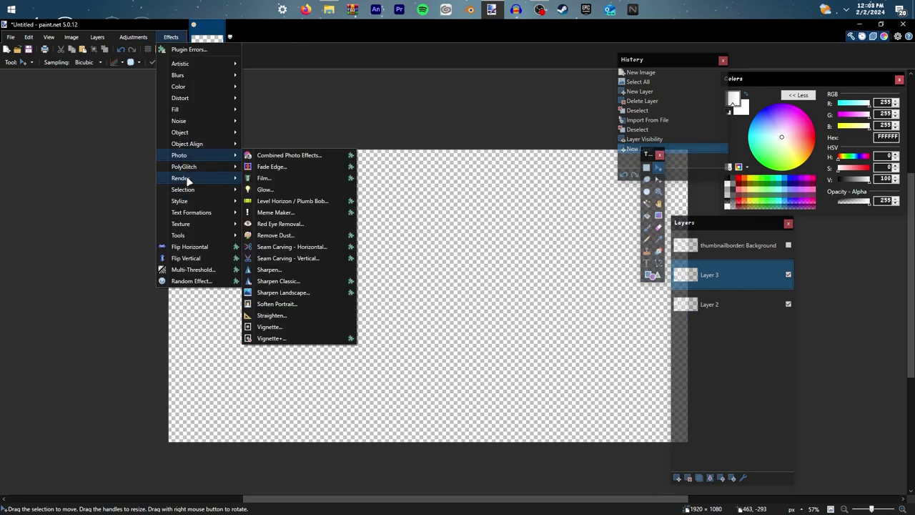
{"action": "mouse_move", "coordinate": [208, 179]}
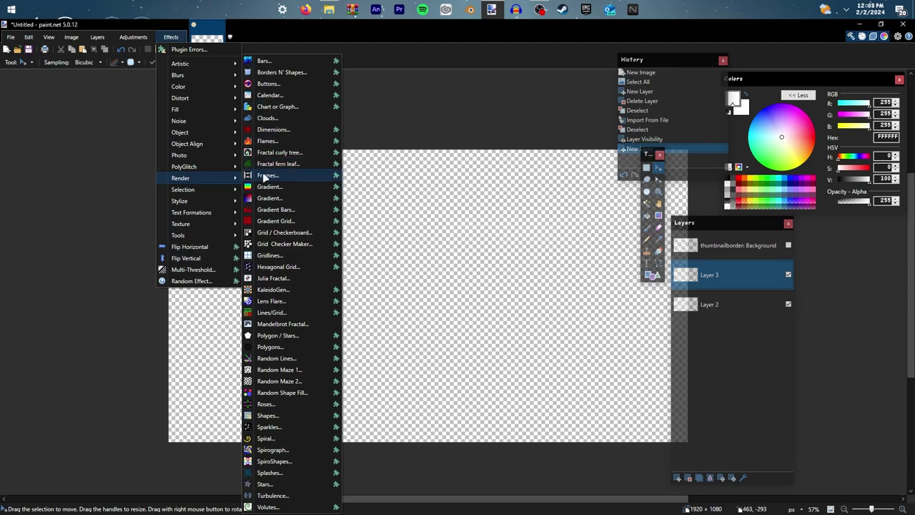
{"action": "left_click", "coordinate": [267, 175]}
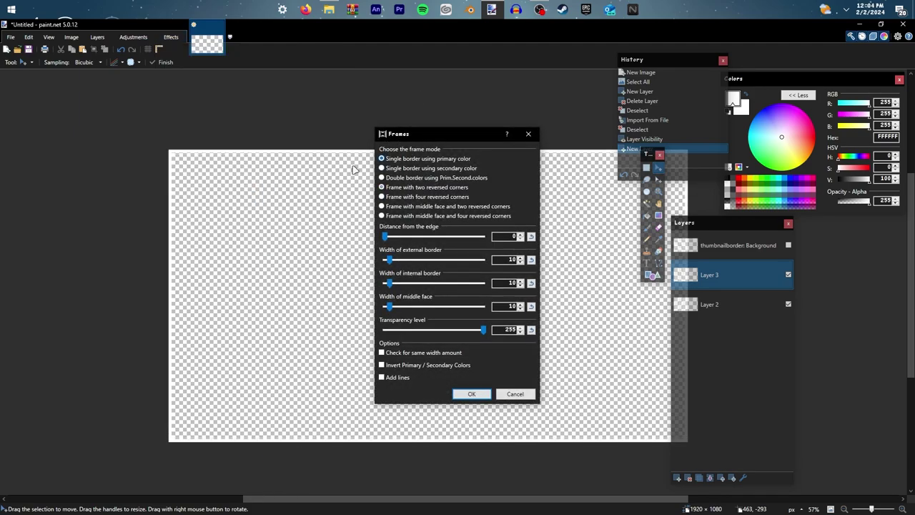
{"action": "left_click_drag", "start_coordinate": [398, 134], "coordinate": [373, 167]}
{"action": "left_click_drag", "start_coordinate": [359, 268], "coordinate": [417, 268]}
{"action": "left_click_drag", "start_coordinate": [364, 291], "coordinate": [378, 292]}
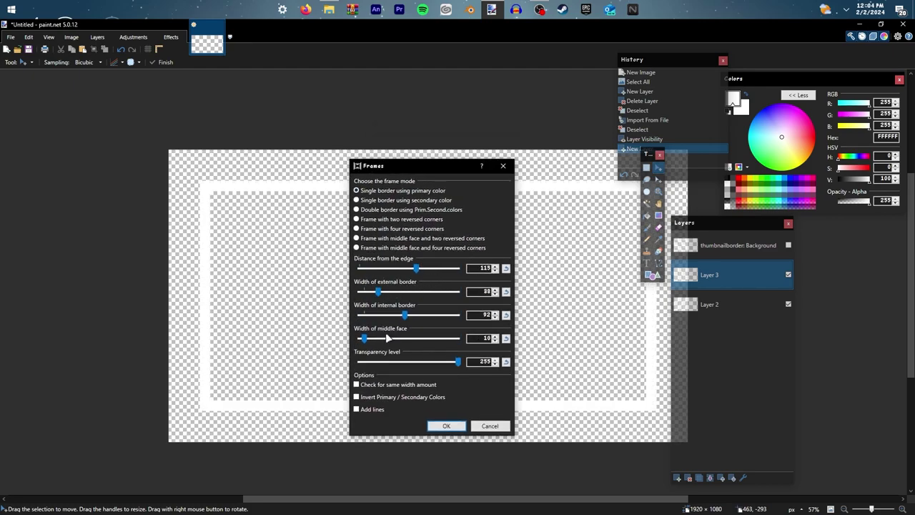
{"action": "left_click", "coordinate": [490, 426]}
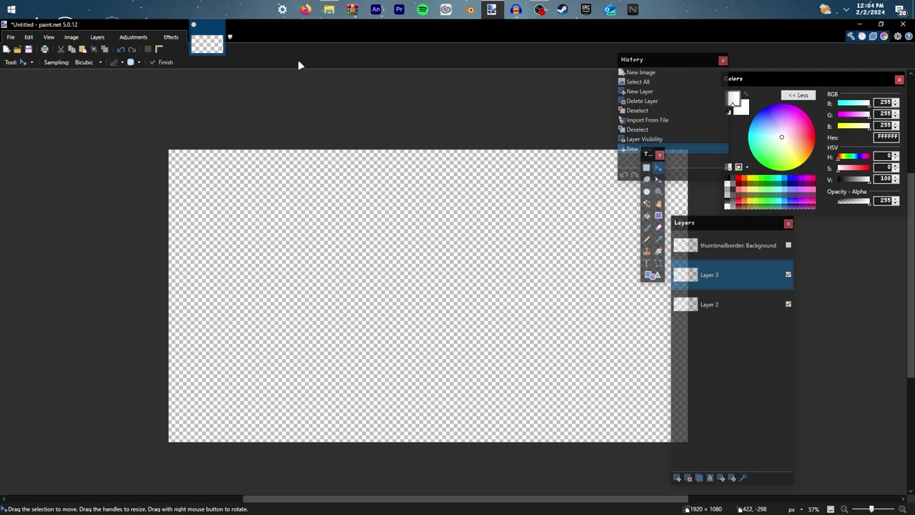
{"action": "left_click", "coordinate": [171, 37]}
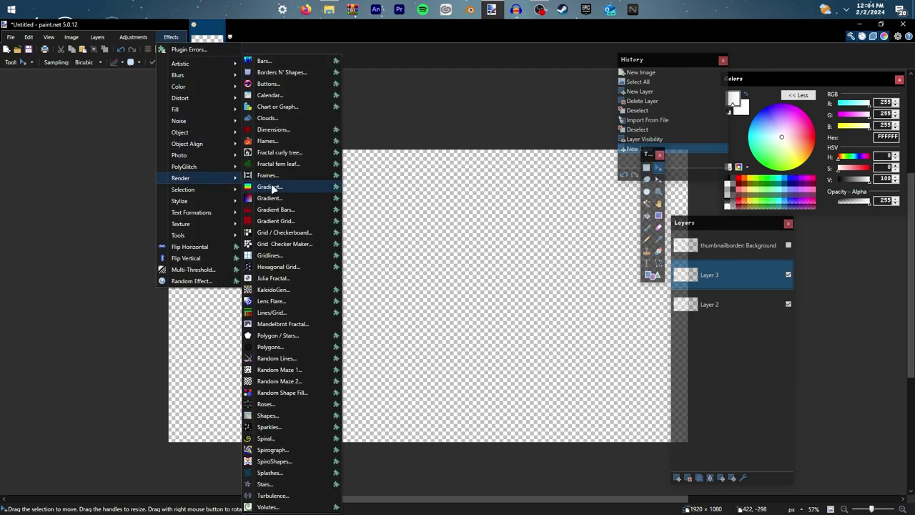
{"action": "left_click", "coordinate": [272, 187]}
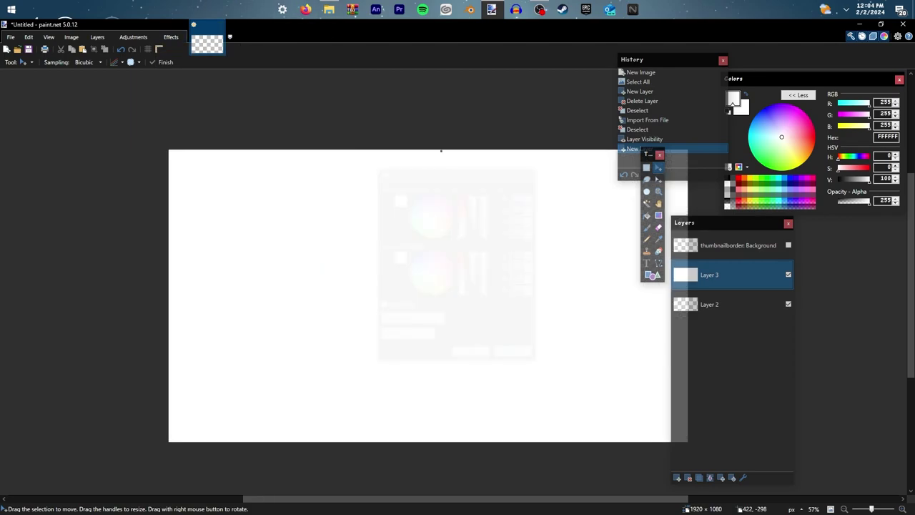
{"action": "key", "text": "Escape"}
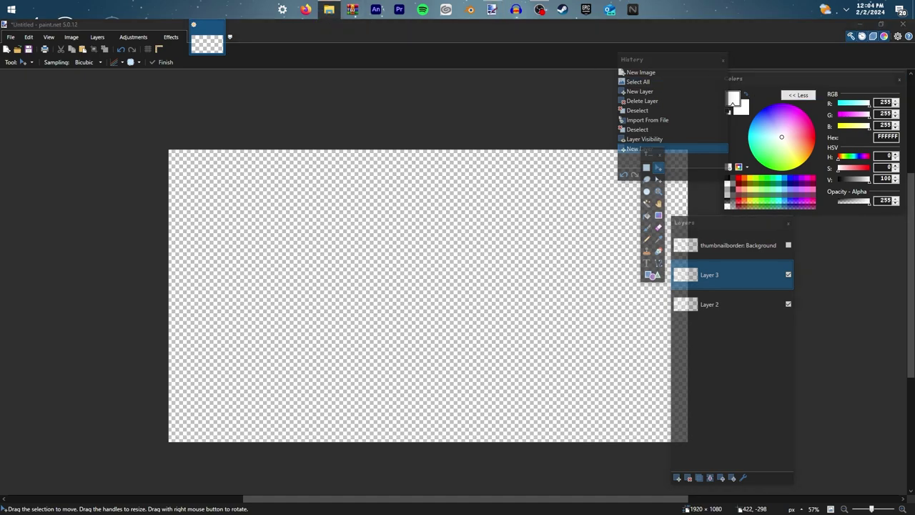
Try importing the Sonic X Shadow Generations image as a new layer, clear its selection, and undo the import
{"action": "left_click_drag", "start_coordinate": [598, 335], "coordinate": [425, 350]}
{"action": "left_click", "coordinate": [446, 325]}
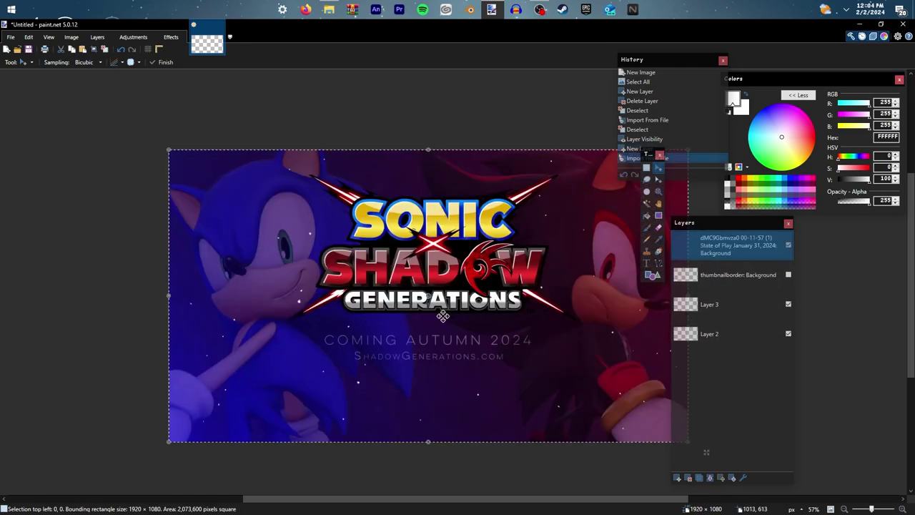
{"action": "key", "text": "ctrl+d"}
{"action": "scroll", "coordinate": [377, 238], "scroll_direction": "down", "scroll_amount": 3}
{"action": "key", "text": "ctrl+z"}
{"action": "key", "text": "ctrl+z"}
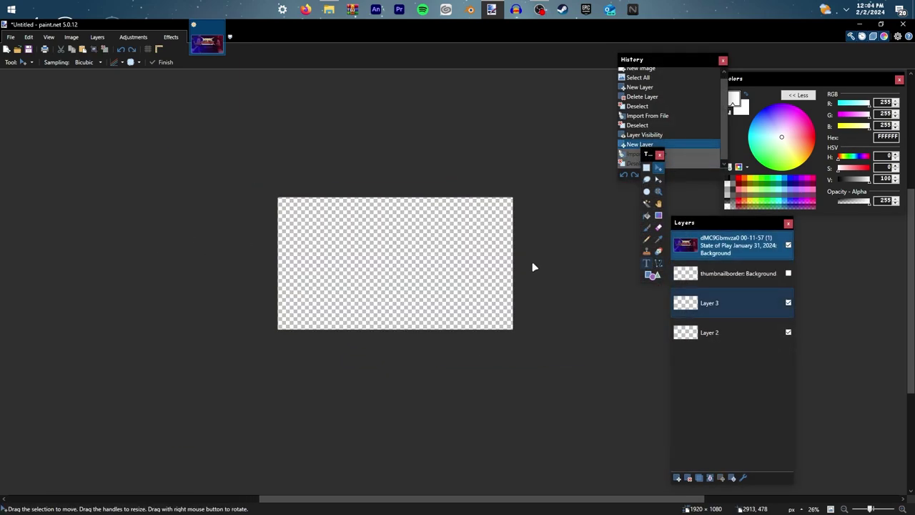
{"action": "scroll", "coordinate": [340, 172], "scroll_direction": "up", "scroll_amount": 3}
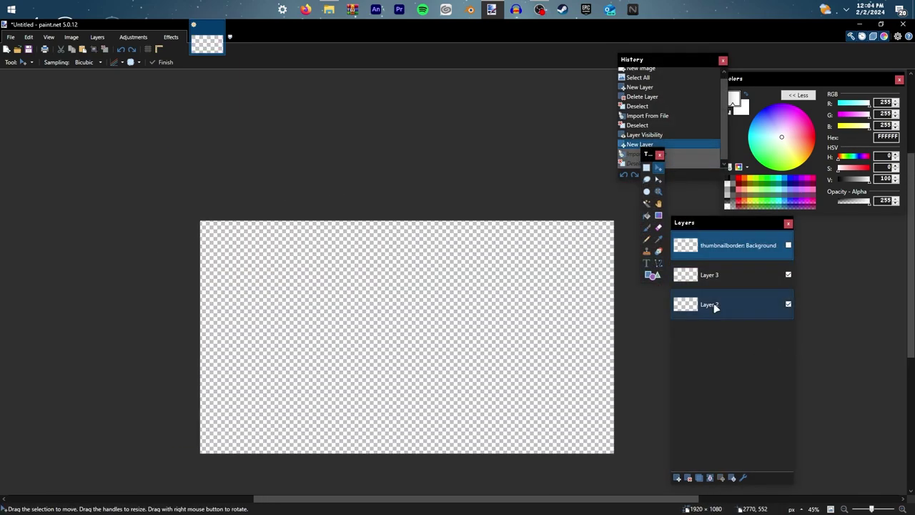
Fill Layer 3 with a vertical gradient from red to blue using the Gradient effect
{"action": "left_click", "coordinate": [714, 306]}
{"action": "left_click", "coordinate": [704, 285]}
{"action": "left_click", "coordinate": [171, 37]}
{"action": "mouse_move", "coordinate": [170, 178]}
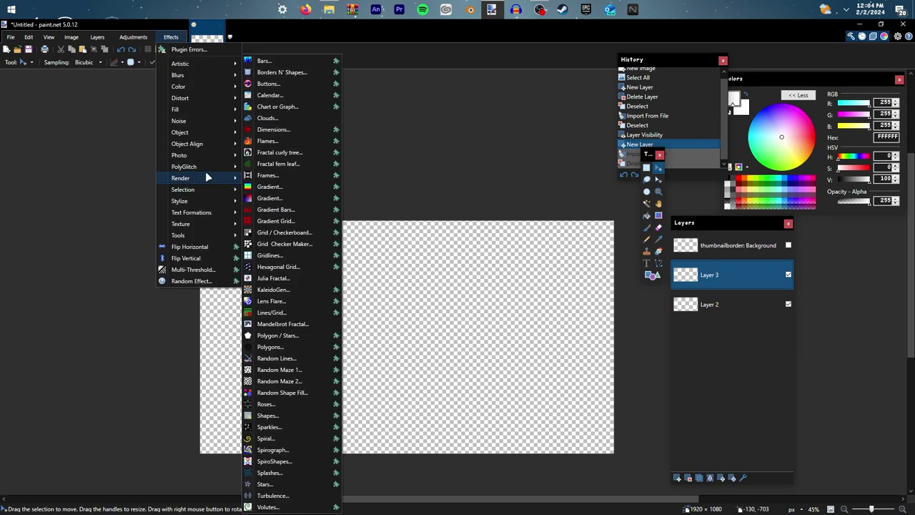
{"action": "left_click", "coordinate": [258, 184]}
{"action": "left_click_drag", "start_coordinate": [431, 205], "coordinate": [425, 184]}
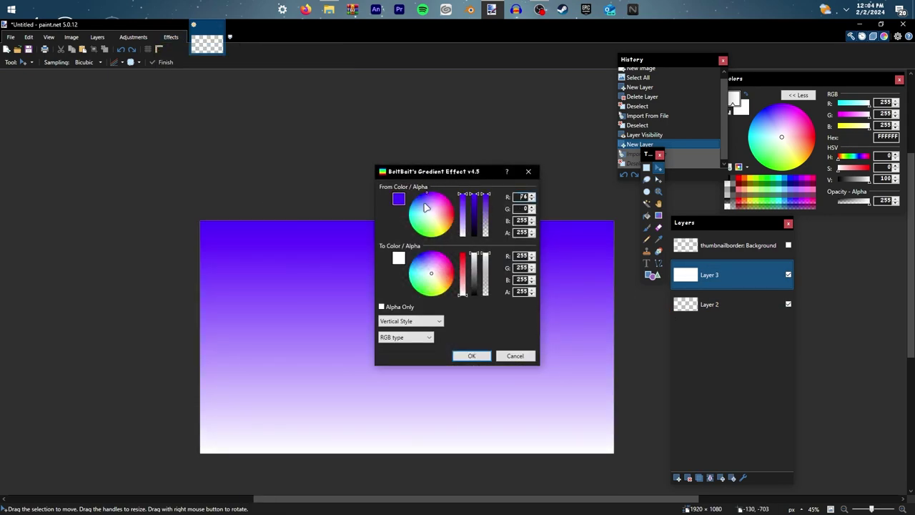
{"action": "left_click_drag", "start_coordinate": [439, 287], "coordinate": [473, 264]}
{"action": "mouse_move", "coordinate": [425, 197]}
{"action": "left_mouse_down"}
{"action": "mouse_move", "coordinate": [428, 210]}
{"action": "mouse_move", "coordinate": [457, 203]}
{"action": "left_mouse_up"}
{"action": "mouse_move", "coordinate": [447, 267]}
{"action": "left_mouse_down"}
{"action": "mouse_move", "coordinate": [430, 241]}
{"action": "mouse_move", "coordinate": [446, 210]}
{"action": "mouse_move", "coordinate": [459, 210]}
{"action": "left_mouse_up"}
{"action": "left_click", "coordinate": [459, 355]}
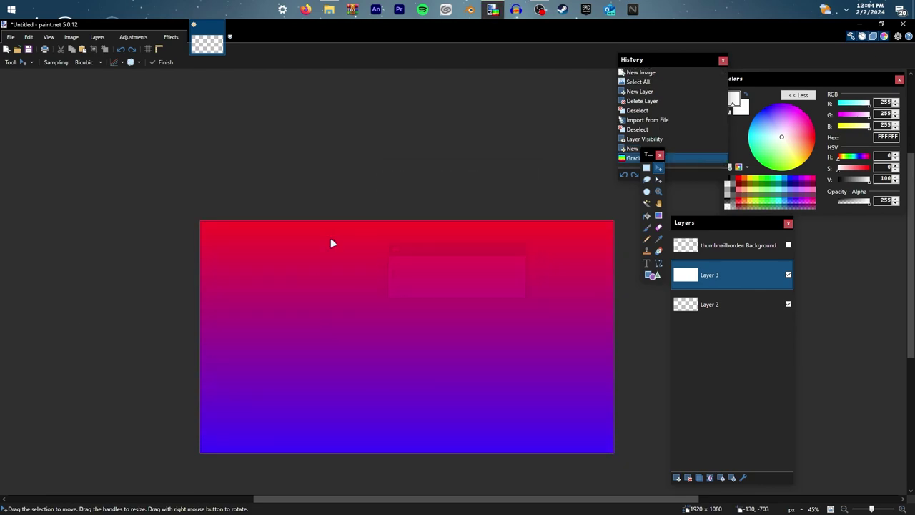
Reorder the layers so Layer 2 sits directly above the gradient on Layer 3
{"action": "scroll", "coordinate": [362, 253], "scroll_direction": "down", "scroll_amount": 2}
{"action": "scroll", "coordinate": [268, 317], "scroll_direction": "up", "scroll_amount": 4}
{"action": "left_click_drag", "start_coordinate": [694, 313], "coordinate": [693, 275]}
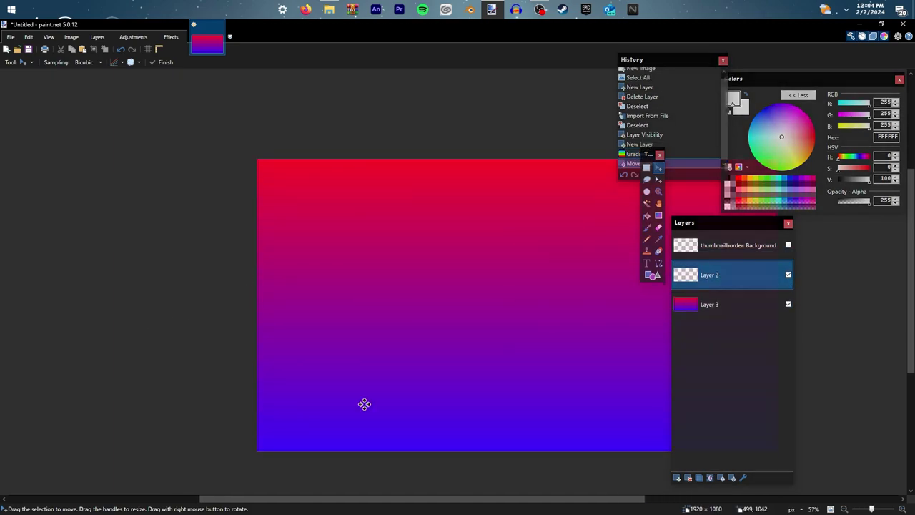
{"action": "left_click", "coordinate": [171, 36]}
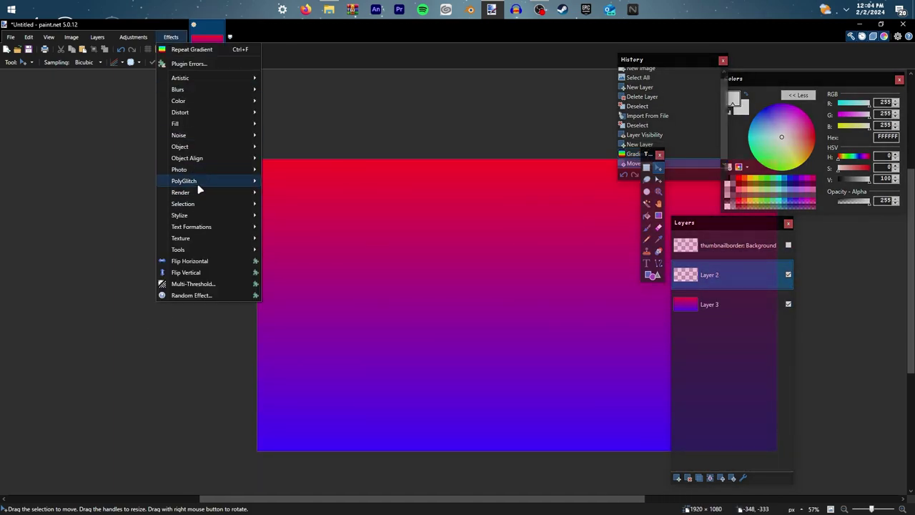
{"action": "left_click", "coordinate": [299, 234]}
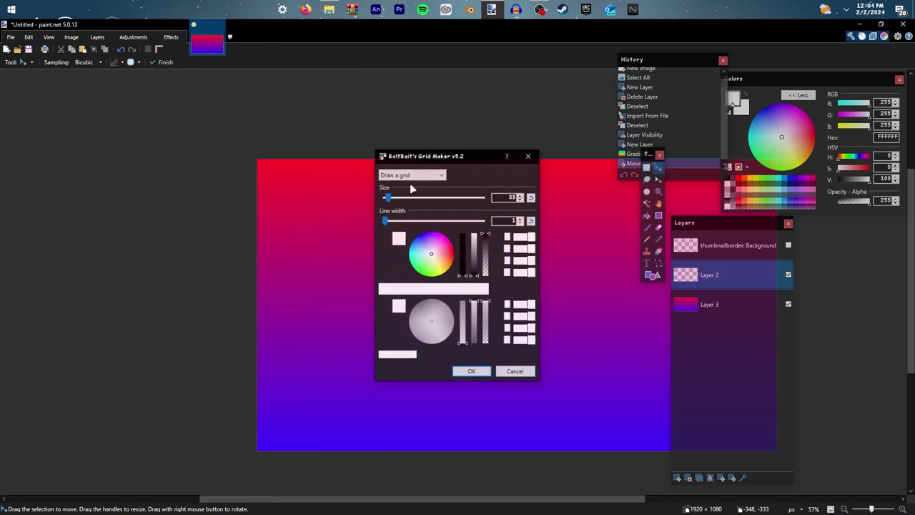
{"action": "left_click_drag", "start_coordinate": [458, 157], "coordinate": [536, 180]}
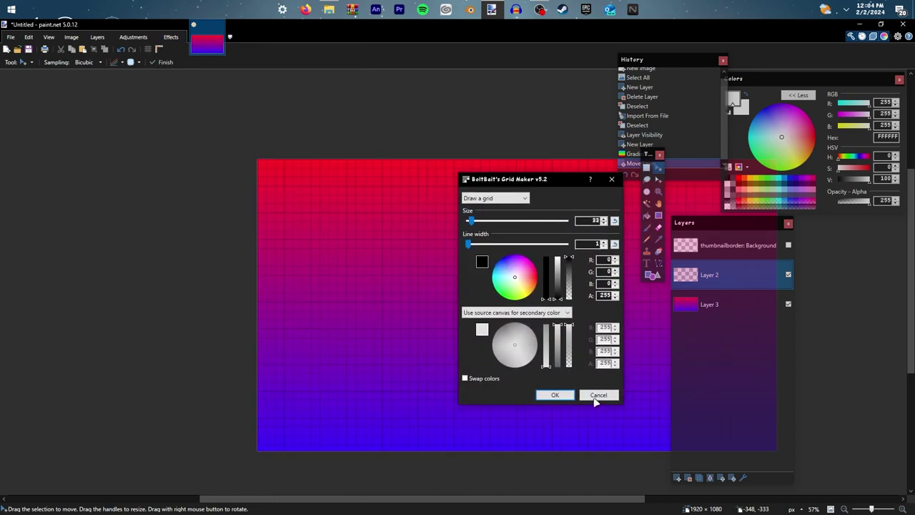
{"action": "left_click", "coordinate": [594, 394]}
{"action": "left_click", "coordinate": [171, 36]}
{"action": "mouse_move", "coordinate": [203, 192]}
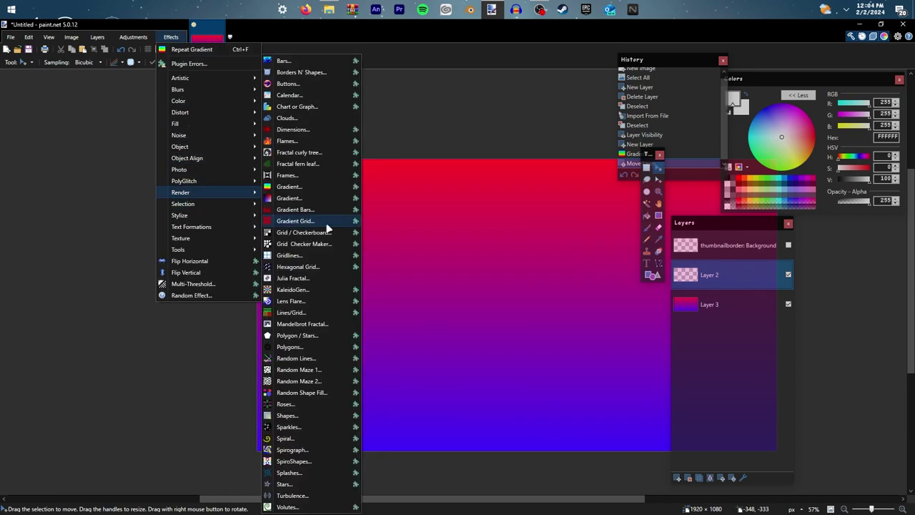
{"action": "left_click", "coordinate": [300, 235]}
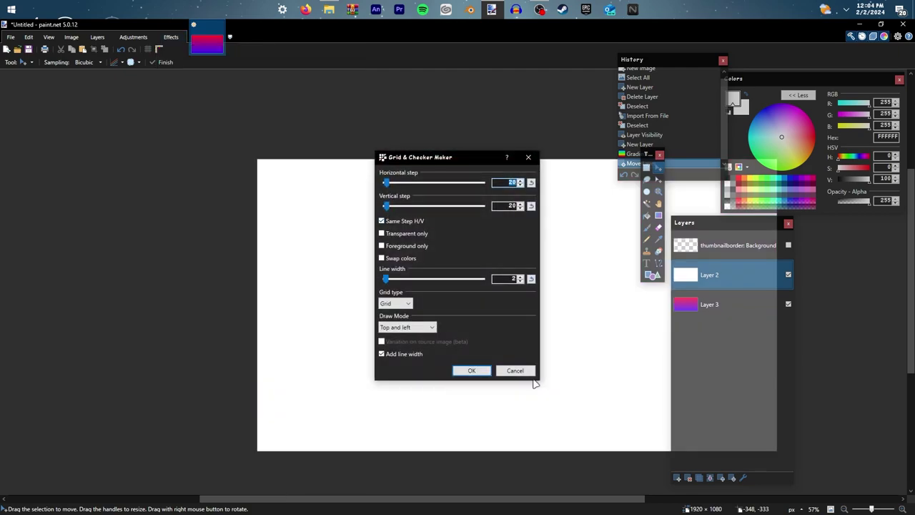
{"action": "left_click", "coordinate": [512, 373]}
Set up the Grid / Checkerboard effect on Layer 2 as a checkerboard of size 108 with a light gray primary color
{"action": "left_click", "coordinate": [171, 36]}
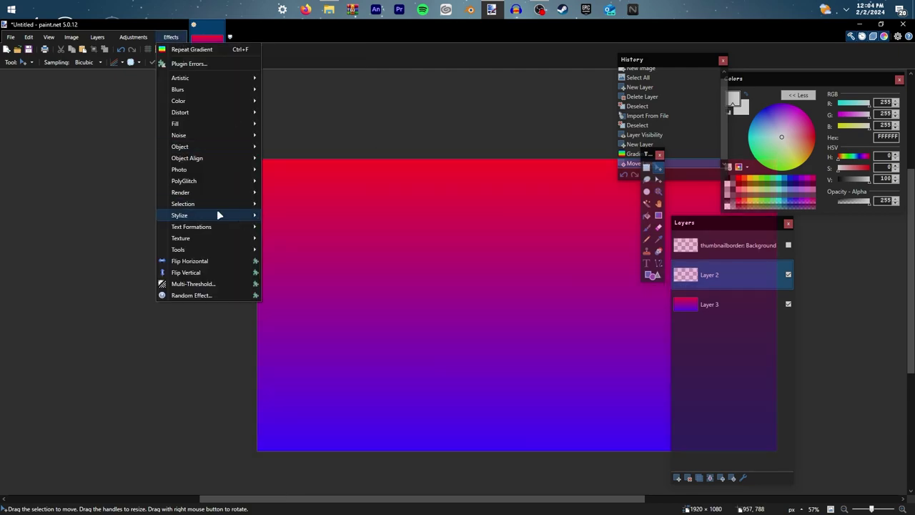
{"action": "mouse_move", "coordinate": [201, 193]}
{"action": "left_click", "coordinate": [301, 236]}
{"action": "left_click_drag", "start_coordinate": [457, 158], "coordinate": [537, 182]}
{"action": "left_click", "coordinate": [479, 199]}
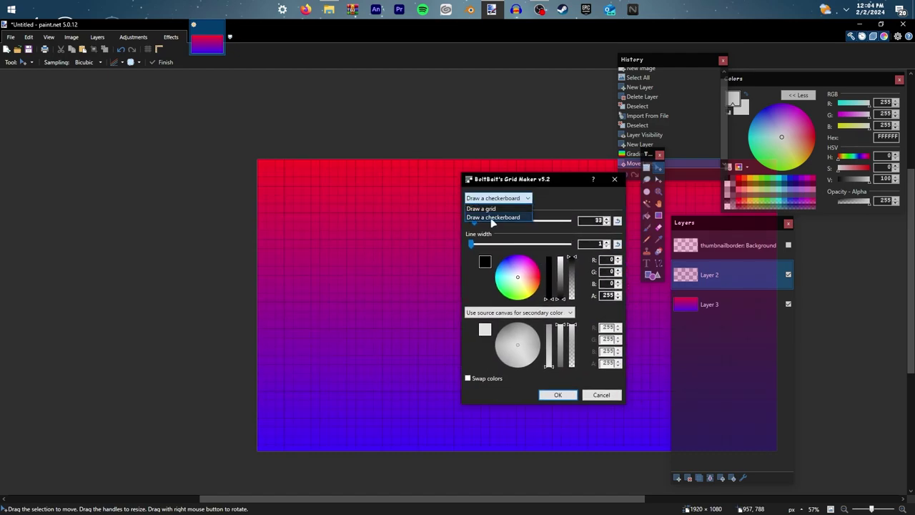
{"action": "left_click", "coordinate": [484, 216]}
{"action": "left_click_drag", "start_coordinate": [479, 223], "coordinate": [482, 221]}
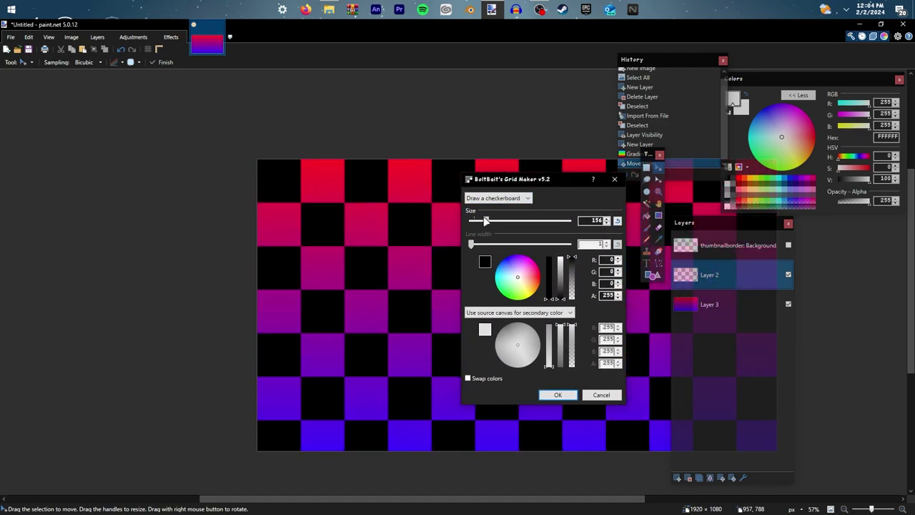
{"action": "left_click", "coordinate": [562, 273]}
{"action": "left_click_drag", "start_coordinate": [561, 273], "coordinate": [561, 269]}
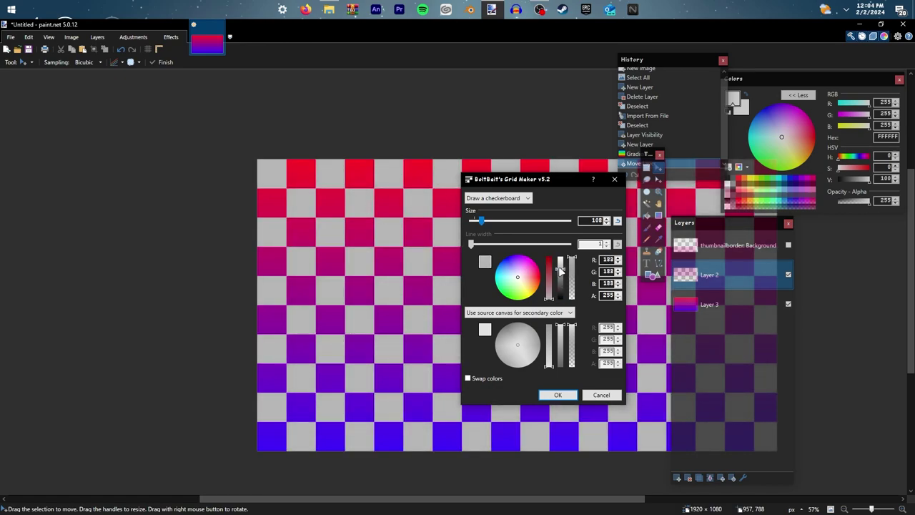
Try a custom white secondary color for the checkerboard and return to using the source canvas
{"action": "left_click", "coordinate": [515, 313]}
{"action": "left_click", "coordinate": [507, 330]}
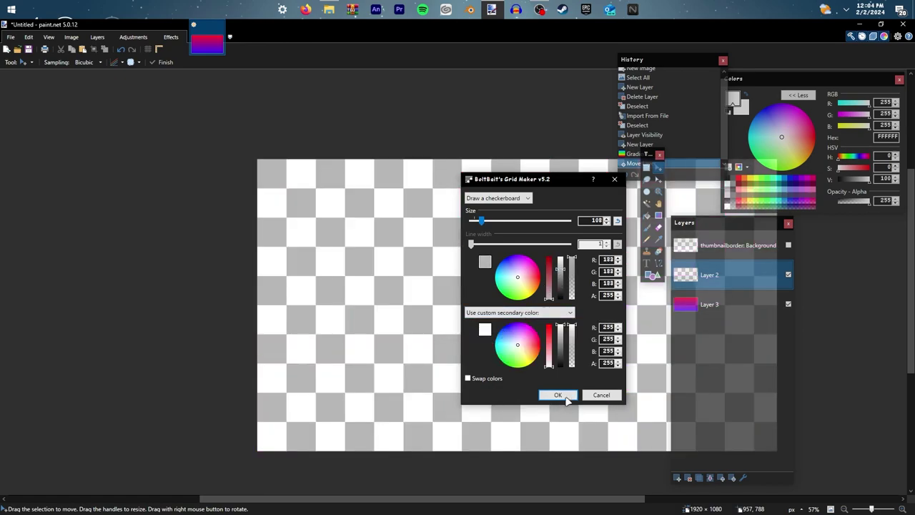
{"action": "left_click", "coordinate": [515, 312]}
{"action": "left_click", "coordinate": [490, 331]}
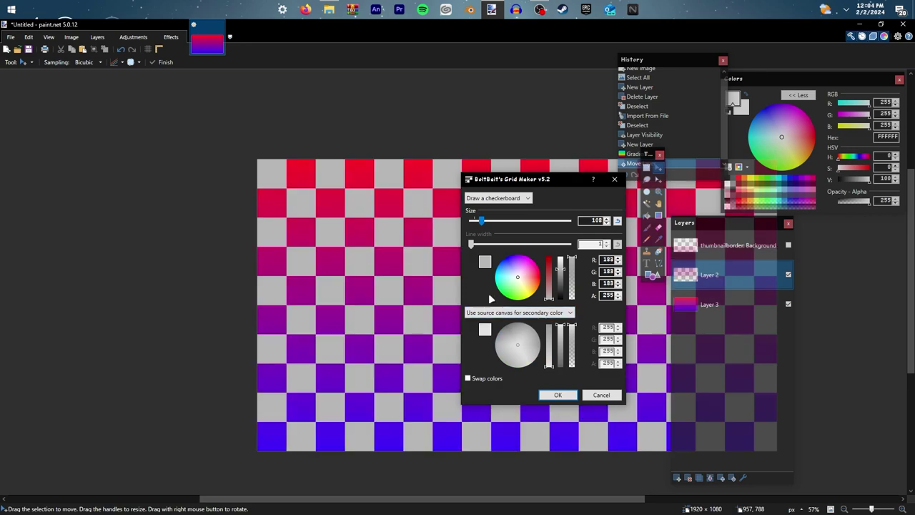
Darken the checkerboard's primary color to gray RGB 150, 150, 150 and apply the effect
{"action": "left_click_drag", "start_coordinate": [561, 270], "coordinate": [562, 278]}
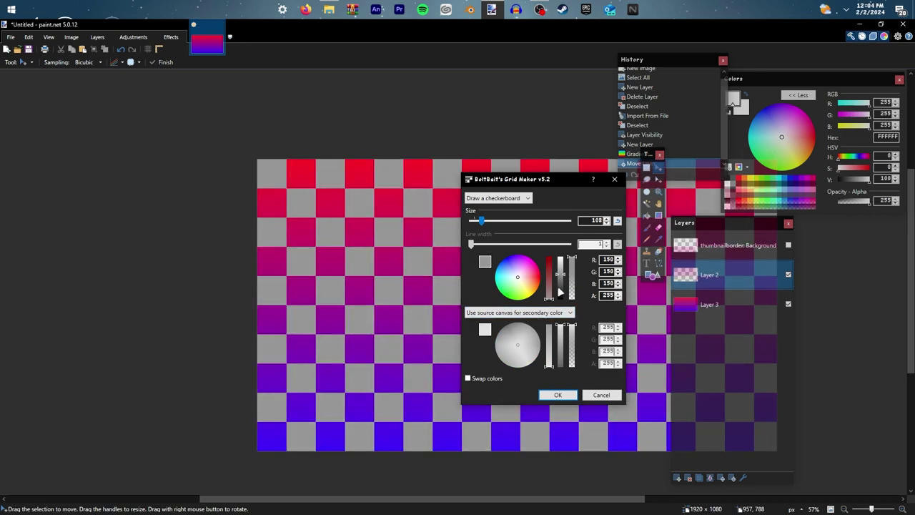
{"action": "left_click", "coordinate": [556, 395]}
{"action": "scroll", "coordinate": [280, 337], "scroll_direction": "down", "scroll_amount": 3}
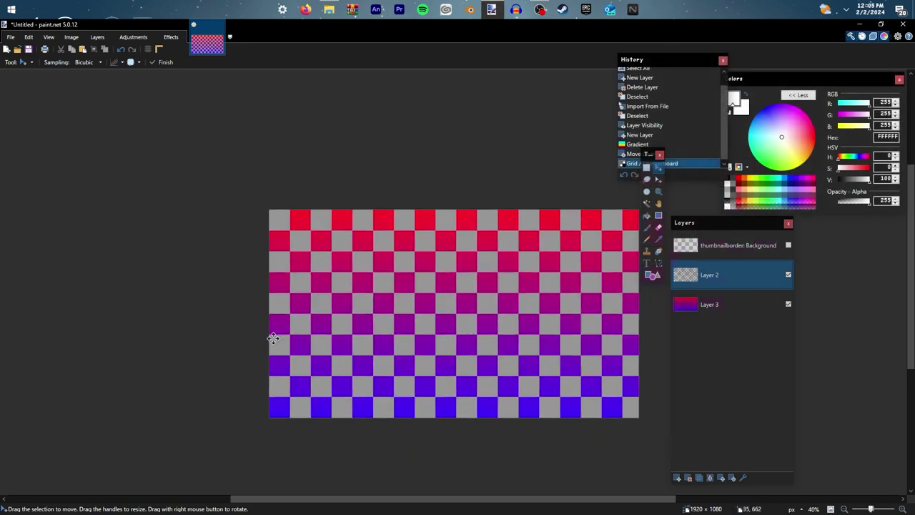
{"action": "scroll", "coordinate": [411, 394], "scroll_direction": "up", "scroll_amount": 1}
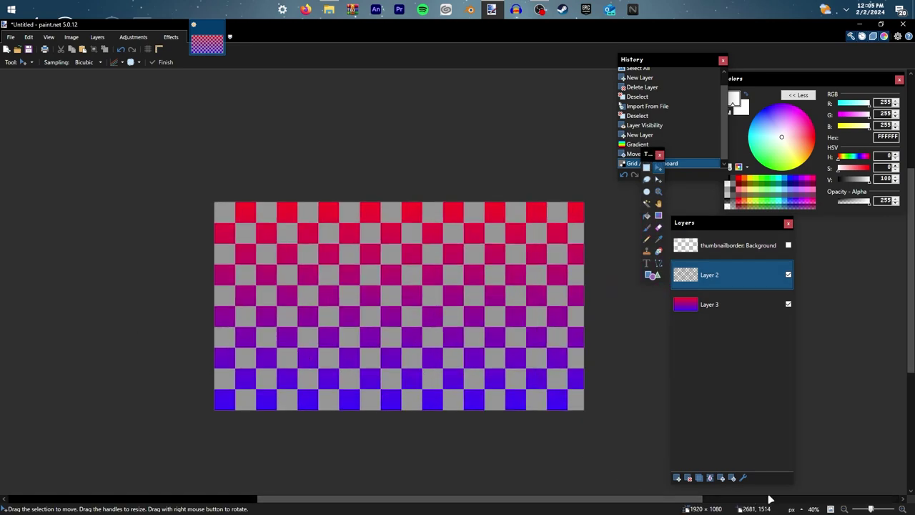
Set the blend mode of the checkerboard on Layer 2 to Multiply
{"action": "left_click", "coordinate": [744, 477]}
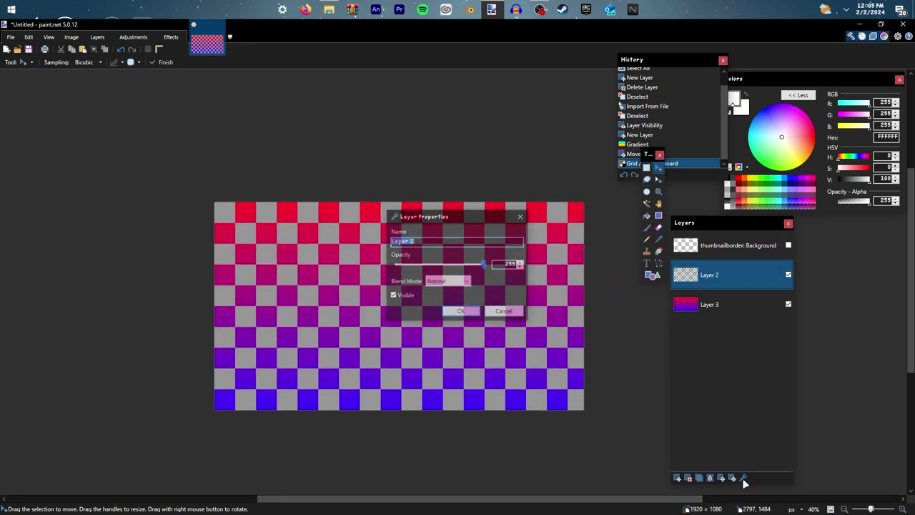
{"action": "left_click", "coordinate": [443, 282]}
{"action": "left_click", "coordinate": [437, 301]}
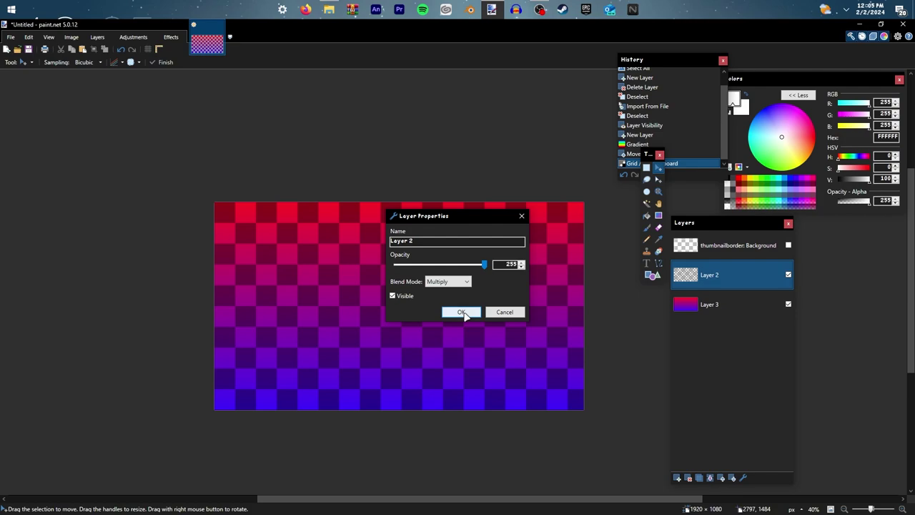
{"action": "left_click", "coordinate": [463, 312]}
{"action": "scroll", "coordinate": [393, 302], "scroll_direction": "up", "scroll_amount": 1}
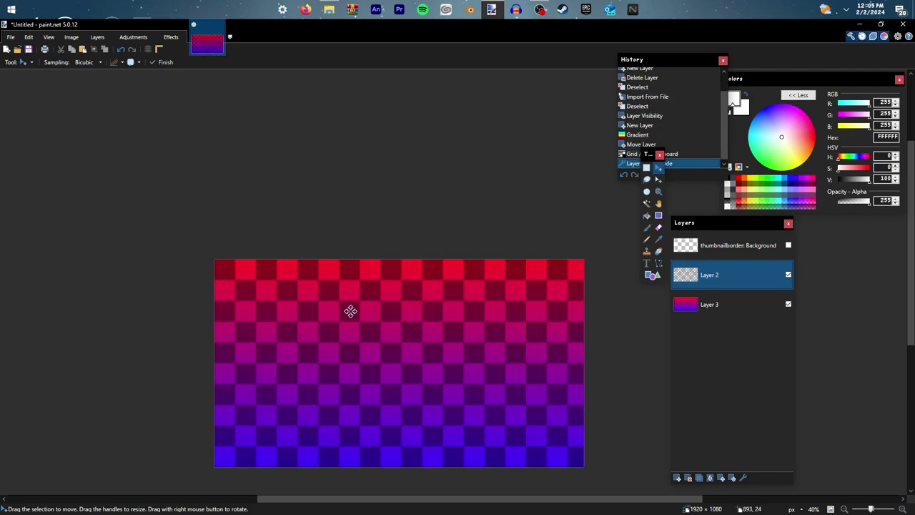
Show the thumbnailborder layer and lower the opacity of the checkerboard on Layer 2 to about 119
{"action": "left_click", "coordinate": [788, 245]}
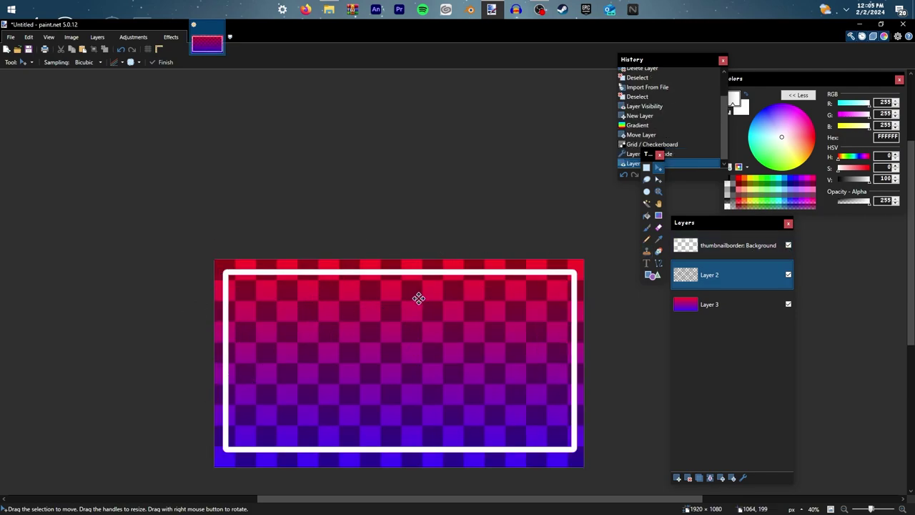
{"action": "left_click", "coordinate": [744, 478]}
{"action": "left_click_drag", "start_coordinate": [425, 218], "coordinate": [619, 236]}
{"action": "left_click_drag", "start_coordinate": [679, 287], "coordinate": [612, 286]}
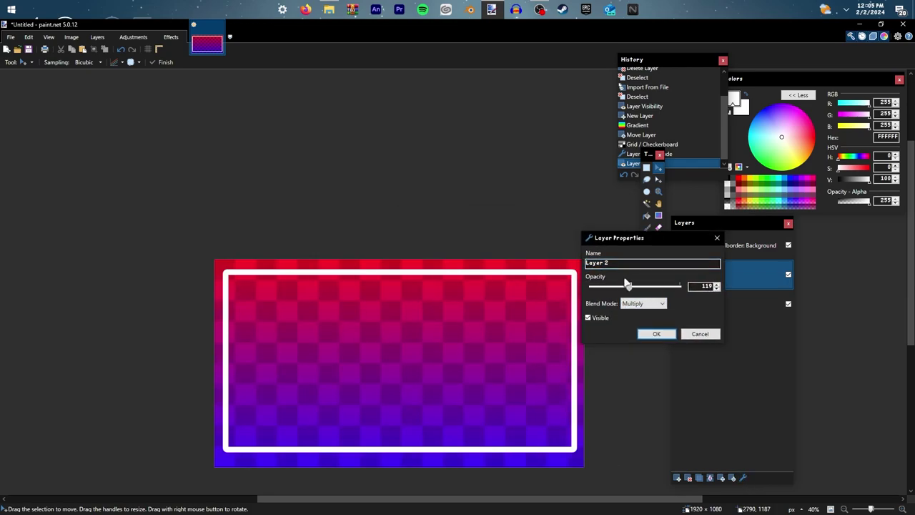
{"action": "left_click", "coordinate": [656, 333]}
{"action": "scroll", "coordinate": [419, 325], "scroll_direction": "down", "scroll_amount": 1}
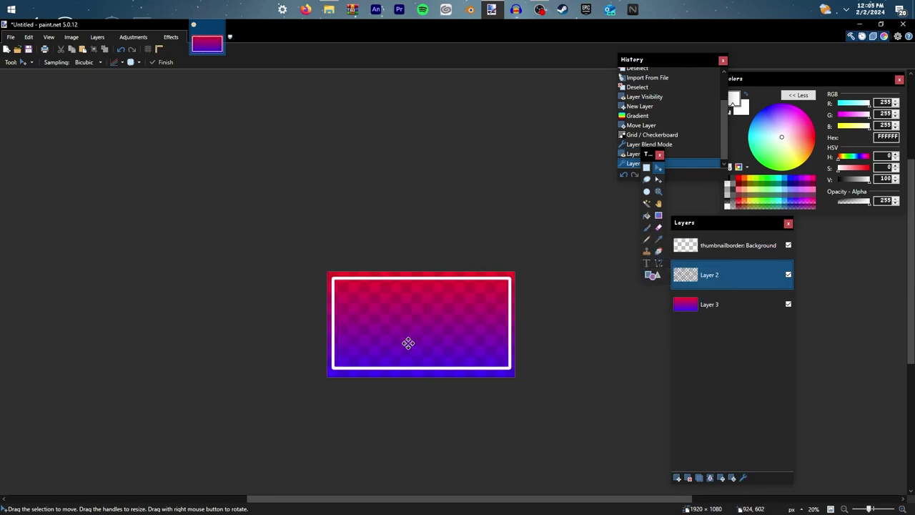
{"action": "scroll", "coordinate": [405, 350], "scroll_direction": "up", "scroll_amount": 2}
{"action": "scroll", "coordinate": [306, 219], "scroll_direction": "down", "scroll_amount": 1}
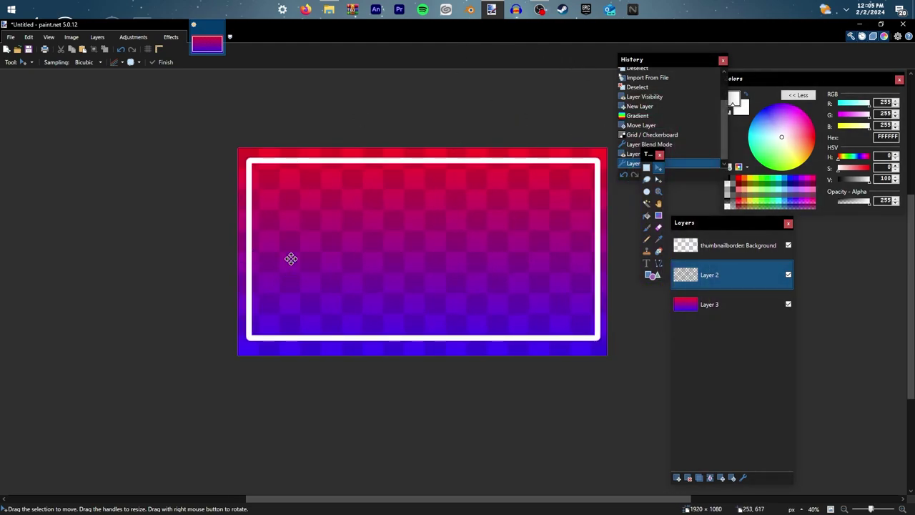
{"action": "scroll", "coordinate": [290, 214], "scroll_direction": "up", "scroll_amount": 1}
Try the Difference blend mode on the thumbnailborder layer and set it back to Normal
{"action": "left_click", "coordinate": [733, 245]}
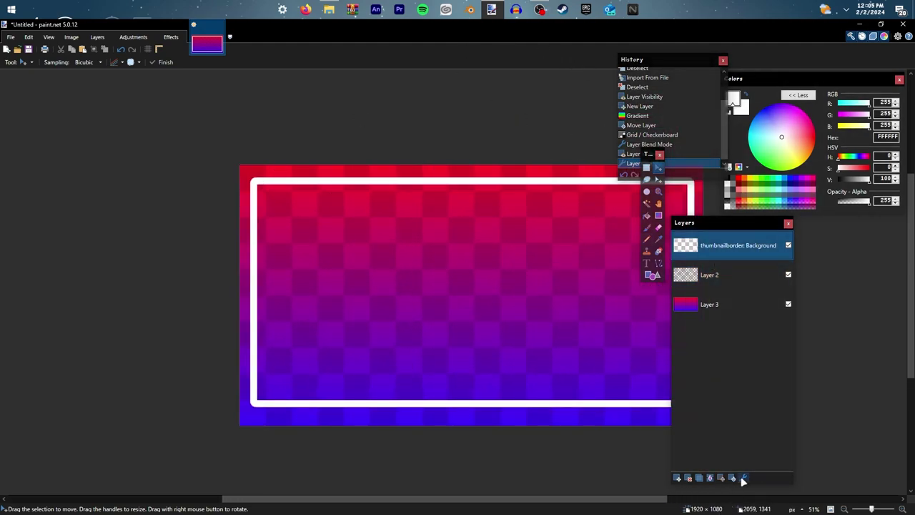
{"action": "scroll", "coordinate": [374, 321], "scroll_direction": "down", "scroll_amount": 2}
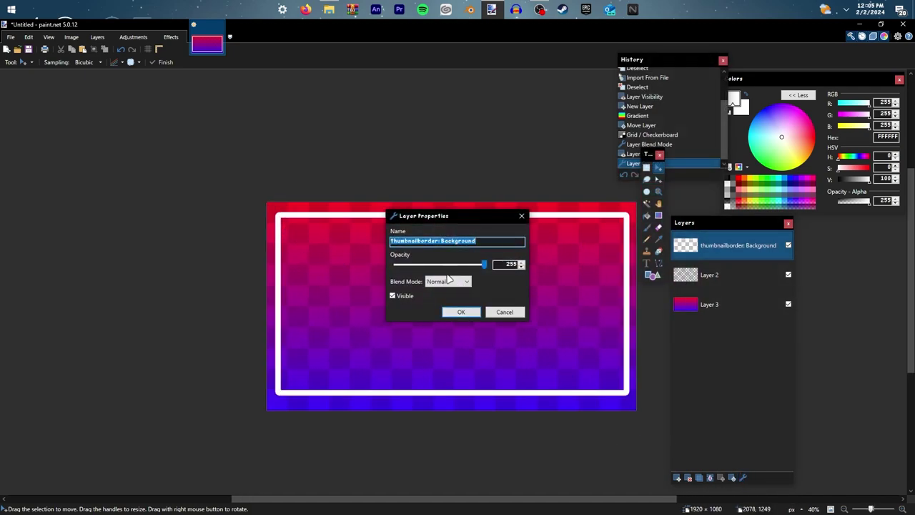
{"action": "left_click", "coordinate": [448, 281]}
{"action": "left_click", "coordinate": [445, 359]}
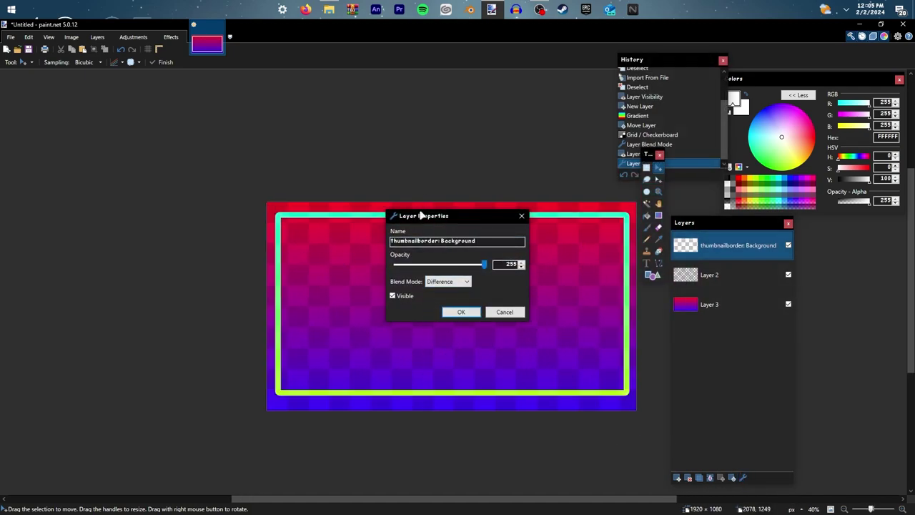
{"action": "left_click_drag", "start_coordinate": [419, 213], "coordinate": [485, 241]}
{"action": "left_click", "coordinate": [514, 308]}
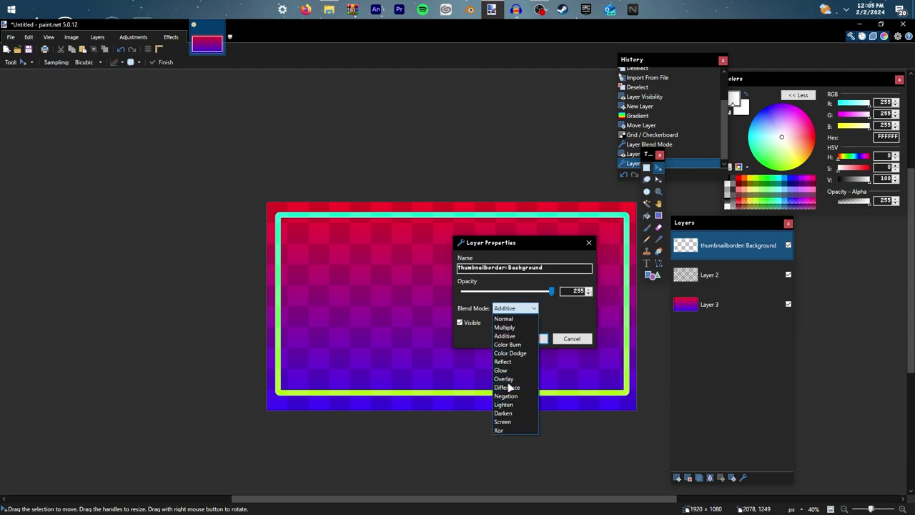
{"action": "left_click", "coordinate": [504, 319]}
{"action": "left_click", "coordinate": [513, 309]}
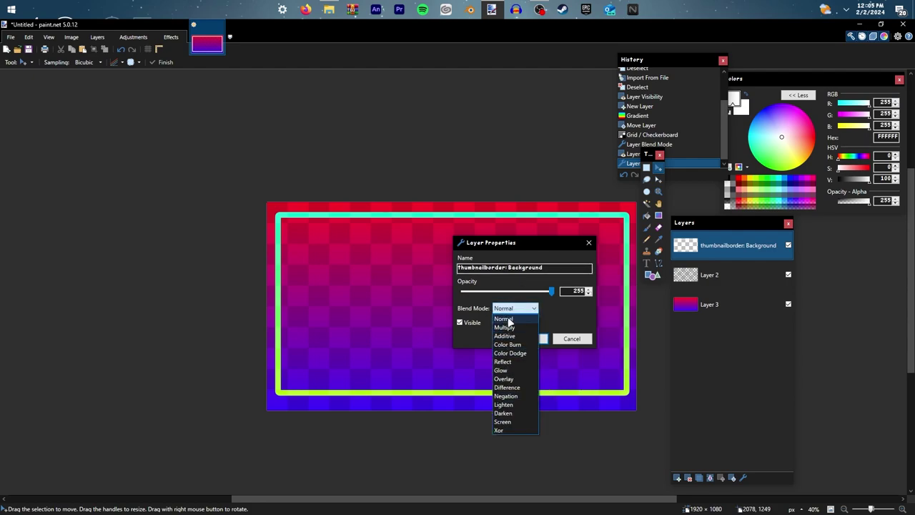
{"action": "left_click", "coordinate": [503, 319]}
{"action": "left_click", "coordinate": [535, 339]}
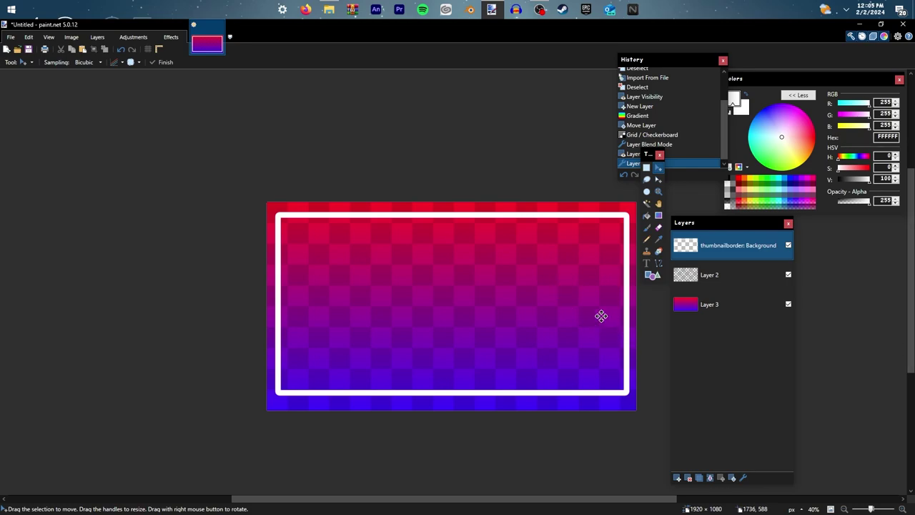
{"action": "scroll", "coordinate": [420, 310], "scroll_direction": "down", "scroll_amount": 1}
{"action": "scroll", "coordinate": [376, 292], "scroll_direction": "up", "scroll_amount": 3}
{"action": "scroll", "coordinate": [203, 304], "scroll_direction": "down", "scroll_amount": 2}
{"action": "scroll", "coordinate": [281, 262], "scroll_direction": "up", "scroll_amount": 2}
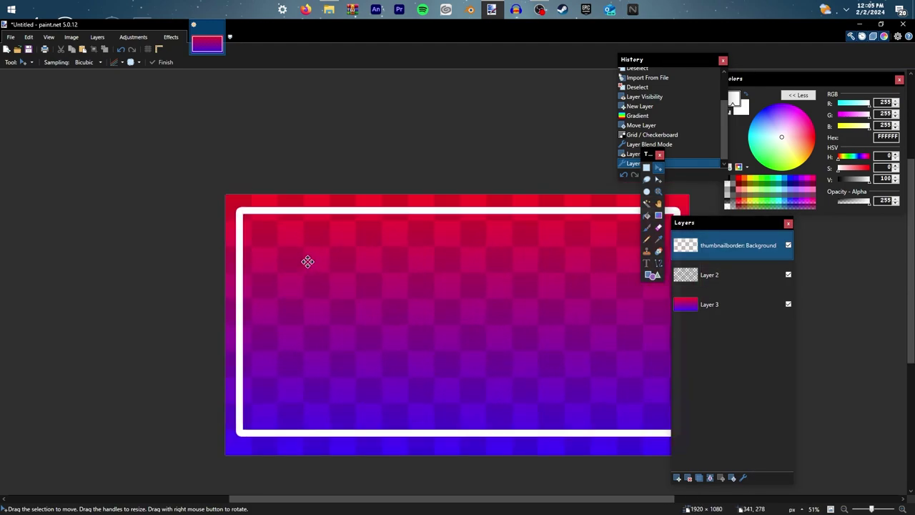
Create a new 1920 × 1080 image and erase its whole white background to transparency
{"action": "scroll", "coordinate": [228, 239], "scroll_direction": "down", "scroll_amount": 2}
{"action": "scroll", "coordinate": [430, 310], "scroll_direction": "up", "scroll_amount": 1}
{"action": "scroll", "coordinate": [268, 241], "scroll_direction": "down", "scroll_amount": 1}
{"action": "scroll", "coordinate": [268, 242], "scroll_direction": "up", "scroll_amount": 1}
{"action": "left_click", "coordinate": [10, 37]}
{"action": "left_click", "coordinate": [25, 49]}
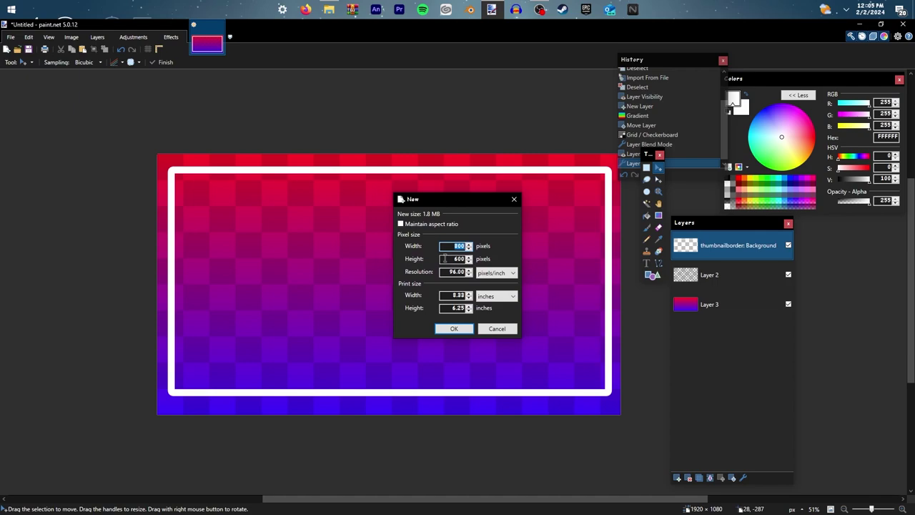
{"action": "key", "text": "F1"}
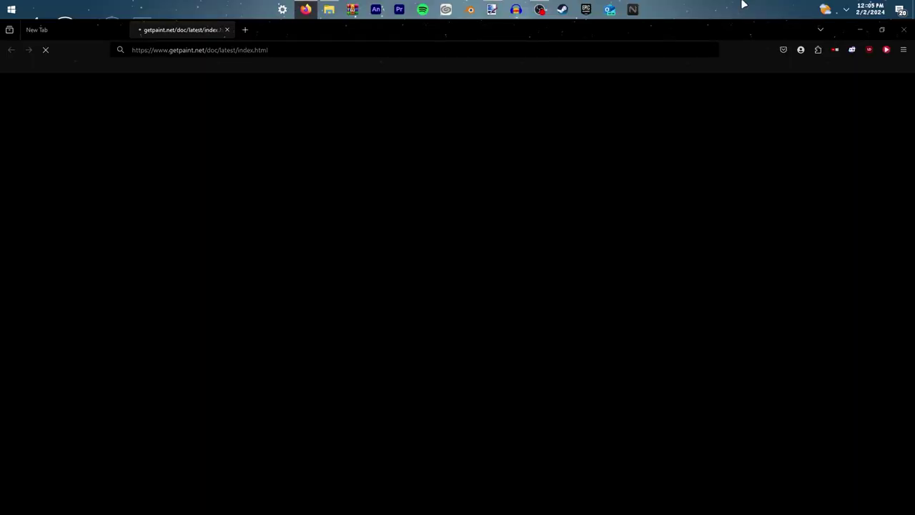
{"action": "left_click", "coordinate": [902, 30]}
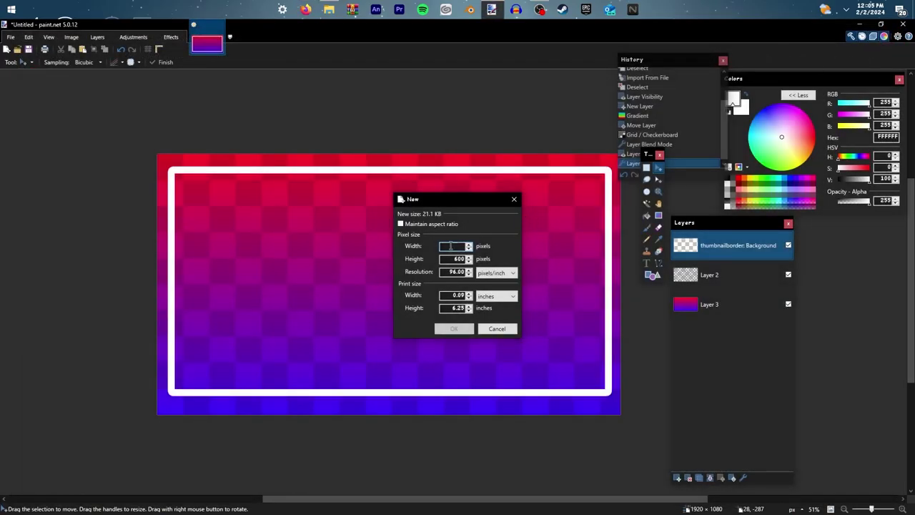
{"action": "type", "text": "1920"}
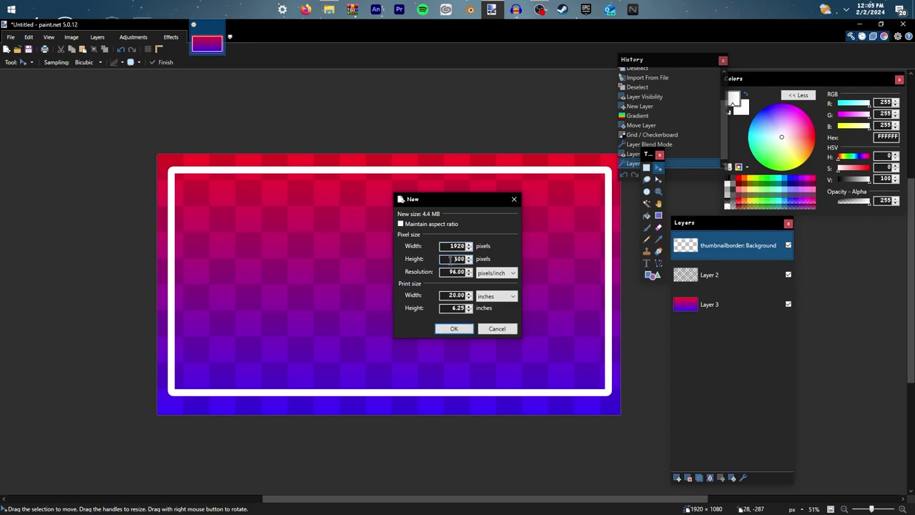
{"action": "key", "text": "Return"}
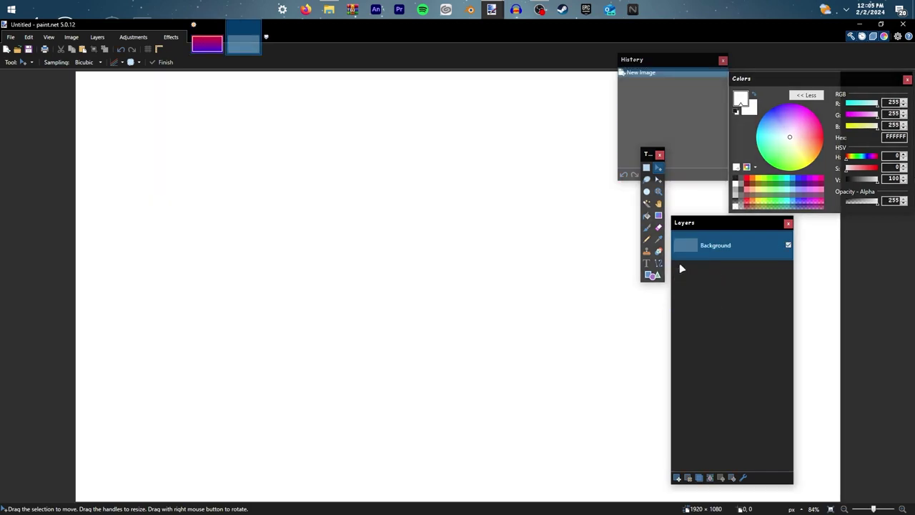
{"action": "key", "text": "ctrl+a"}
{"action": "key", "text": "Delete"}
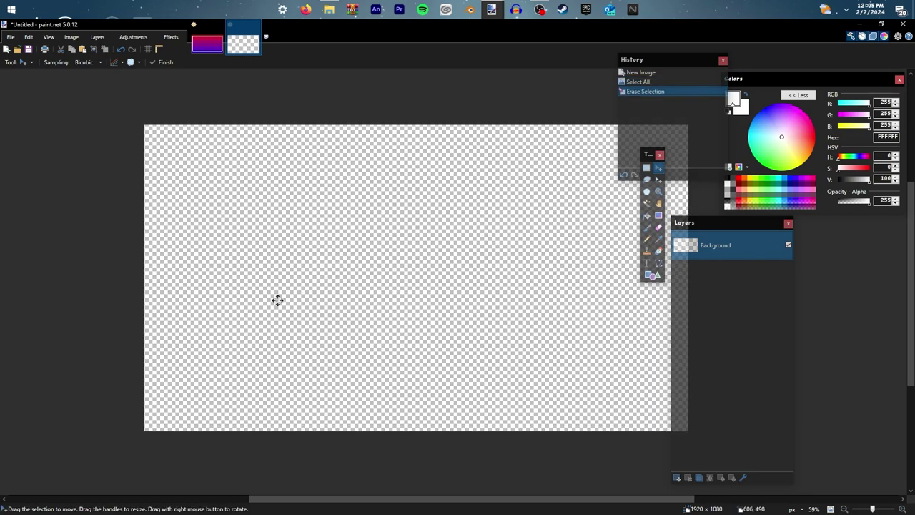
Test the Paintbrush on the empty canvas with white strokes, including size 25, and undo the strokes
{"action": "scroll", "coordinate": [630, 290], "scroll_direction": "down", "scroll_amount": 1}
{"action": "left_click", "coordinate": [647, 227]}
{"action": "scroll", "coordinate": [302, 293], "scroll_direction": "up", "scroll_amount": 2}
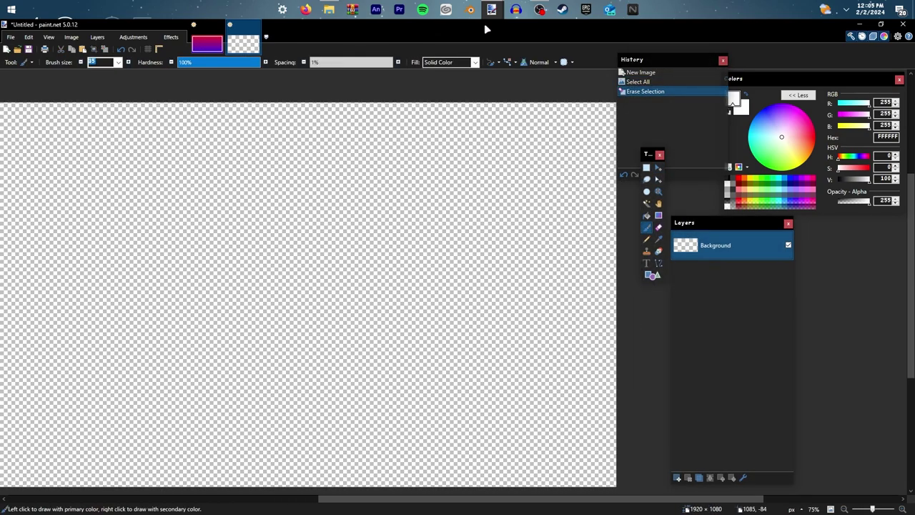
{"action": "left_click", "coordinate": [119, 63]}
{"action": "left_click", "coordinate": [97, 153]}
{"action": "left_click_drag", "start_coordinate": [374, 184], "coordinate": [427, 337]}
{"action": "key", "text": "ctrl+z"}
{"action": "left_click", "coordinate": [118, 63]}
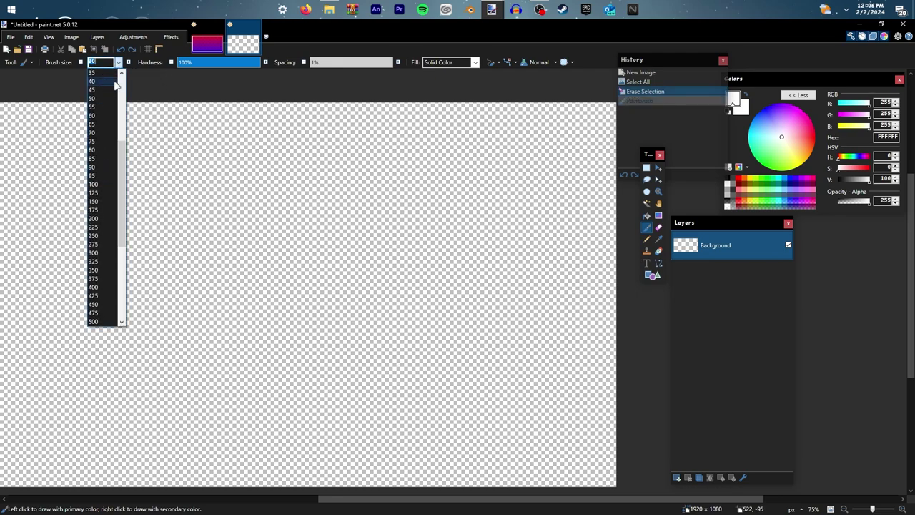
{"action": "left_click", "coordinate": [112, 115]}
{"action": "left_click_drag", "start_coordinate": [351, 285], "coordinate": [429, 322]}
{"action": "key", "text": "ctrl+z"}
{"action": "left_click_drag", "start_coordinate": [265, 256], "coordinate": [529, 295]}
{"action": "left_click", "coordinate": [716, 91]}
{"action": "left_click_drag", "start_coordinate": [398, 207], "coordinate": [465, 255]}
{"action": "key", "text": "ctrl+z"}
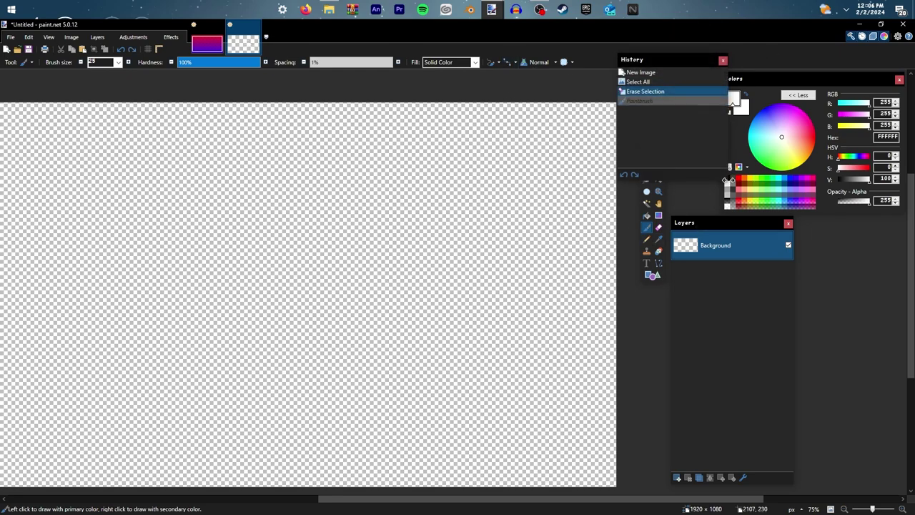
Set the primary color to black and the brush size to 15
{"action": "left_click_drag", "start_coordinate": [735, 122], "coordinate": [740, 171]}
{"action": "left_click", "coordinate": [729, 233]}
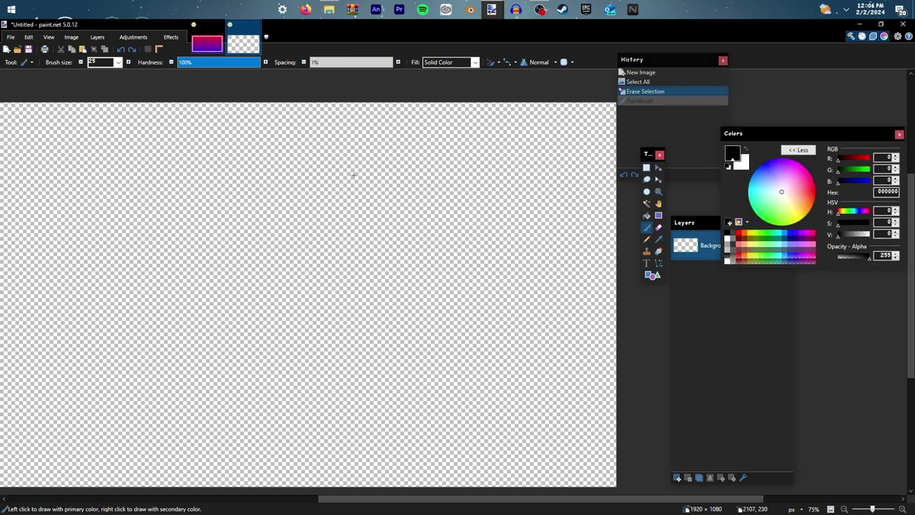
{"action": "left_click", "coordinate": [89, 62]}
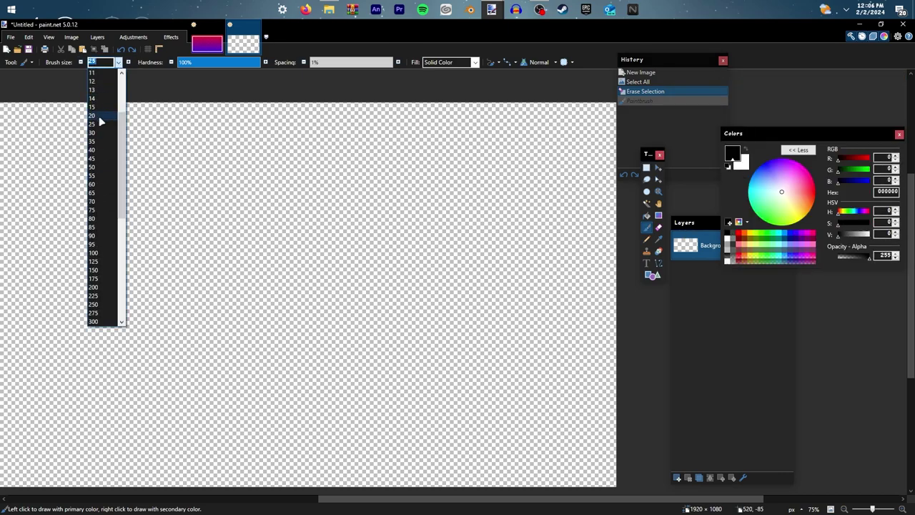
{"action": "left_click", "coordinate": [93, 107]}
Try a first black sketch of a face with mouth and eyes and undo its strokes
{"action": "mouse_move", "coordinate": [381, 197]}
{"action": "left_mouse_down"}
{"action": "mouse_move", "coordinate": [480, 252]}
{"action": "mouse_move", "coordinate": [379, 215]}
{"action": "left_mouse_up"}
{"action": "key", "text": "ctrl+z"}
{"action": "mouse_move", "coordinate": [374, 180]}
{"action": "left_mouse_down"}
{"action": "mouse_move", "coordinate": [340, 187]}
{"action": "mouse_move", "coordinate": [294, 257]}
{"action": "mouse_move", "coordinate": [358, 159]}
{"action": "mouse_move", "coordinate": [336, 176]}
{"action": "mouse_move", "coordinate": [404, 162]}
{"action": "mouse_move", "coordinate": [355, 188]}
{"action": "mouse_move", "coordinate": [413, 155]}
{"action": "left_mouse_up"}
{"action": "key", "text": "ctrl+z"}
{"action": "key", "text": "ctrl+z"}
{"action": "key", "text": "ctrl+z"}
{"action": "mouse_move", "coordinate": [445, 252]}
{"action": "left_mouse_down"}
{"action": "mouse_move", "coordinate": [395, 250]}
{"action": "mouse_move", "coordinate": [390, 269]}
{"action": "left_mouse_up"}
{"action": "left_click", "coordinate": [384, 204]}
{"action": "left_click", "coordinate": [444, 202]}
{"action": "key", "text": "ctrl+z"}
{"action": "key", "text": "ctrl+z"}
{"action": "key", "text": "ctrl+z"}
{"action": "key", "text": "ctrl+z"}
{"action": "key", "text": "ctrl+z"}
Draw a round head in the right half of the canvas with an open mouth and two dot eyes
{"action": "mouse_move", "coordinate": [415, 159]}
{"action": "left_mouse_down"}
{"action": "mouse_move", "coordinate": [527, 205]}
{"action": "mouse_move", "coordinate": [422, 152]}
{"action": "left_mouse_up"}
{"action": "mouse_move", "coordinate": [409, 255]}
{"action": "left_mouse_down"}
{"action": "mouse_move", "coordinate": [476, 270]}
{"action": "mouse_move", "coordinate": [428, 275]}
{"action": "left_mouse_up"}
{"action": "key", "text": "ctrl+z"}
{"action": "left_click", "coordinate": [428, 156]}
{"action": "left_click_drag", "start_coordinate": [429, 155], "coordinate": [413, 160]}
{"action": "left_click", "coordinate": [421, 208]}
{"action": "left_click", "coordinate": [494, 202]}
{"action": "key", "text": "ctrl+z"}
{"action": "key", "text": "ctrl+z"}
{"action": "left_click", "coordinate": [415, 206]}
{"action": "left_click", "coordinate": [472, 202]}
Draw the character's body below the head with an open hand, a bent arm, legs and feet
{"action": "left_click_drag", "start_coordinate": [531, 210], "coordinate": [544, 220]}
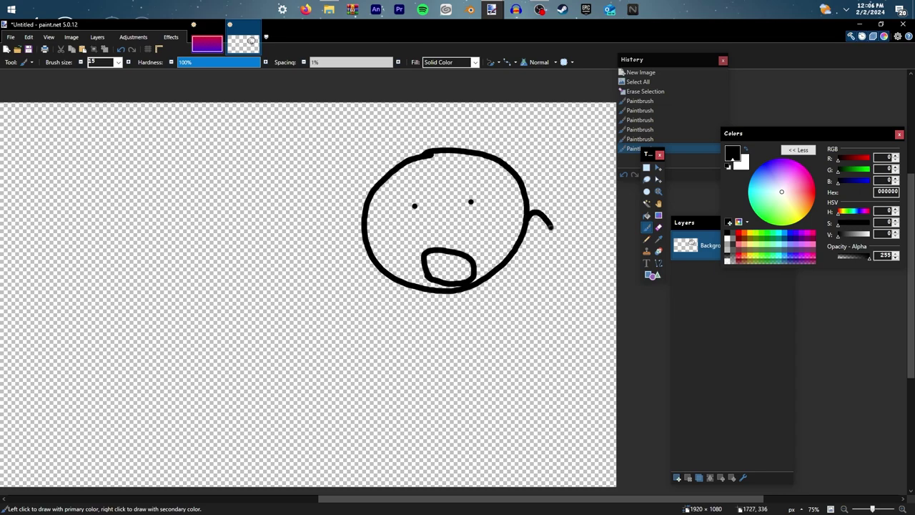
{"action": "key", "text": "ctrl+z"}
{"action": "mouse_move", "coordinate": [533, 254]}
{"action": "left_mouse_down"}
{"action": "mouse_move", "coordinate": [573, 316]}
{"action": "mouse_move", "coordinate": [519, 315]}
{"action": "mouse_move", "coordinate": [511, 255]}
{"action": "left_mouse_up"}
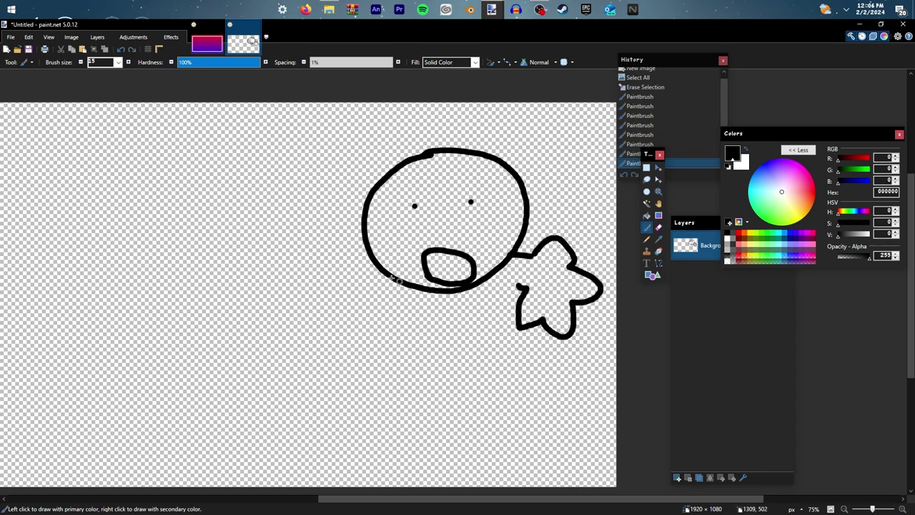
{"action": "scroll", "coordinate": [409, 289], "scroll_direction": "down", "scroll_amount": 3}
{"action": "scroll", "coordinate": [400, 279], "scroll_direction": "up", "scroll_amount": 2}
{"action": "mouse_move", "coordinate": [468, 324]}
{"action": "left_mouse_down"}
{"action": "mouse_move", "coordinate": [502, 379]}
{"action": "mouse_move", "coordinate": [592, 320]}
{"action": "left_mouse_up"}
{"action": "left_click_drag", "start_coordinate": [465, 300], "coordinate": [440, 342]}
{"action": "mouse_move", "coordinate": [431, 338]}
{"action": "left_mouse_down"}
{"action": "mouse_move", "coordinate": [415, 349]}
{"action": "mouse_move", "coordinate": [461, 389]}
{"action": "left_mouse_up"}
Fill the character's body, head and mouth with white using the Paint Bucket
{"action": "scroll", "coordinate": [516, 236], "scroll_direction": "down", "scroll_amount": 2}
{"action": "left_click", "coordinate": [648, 216]}
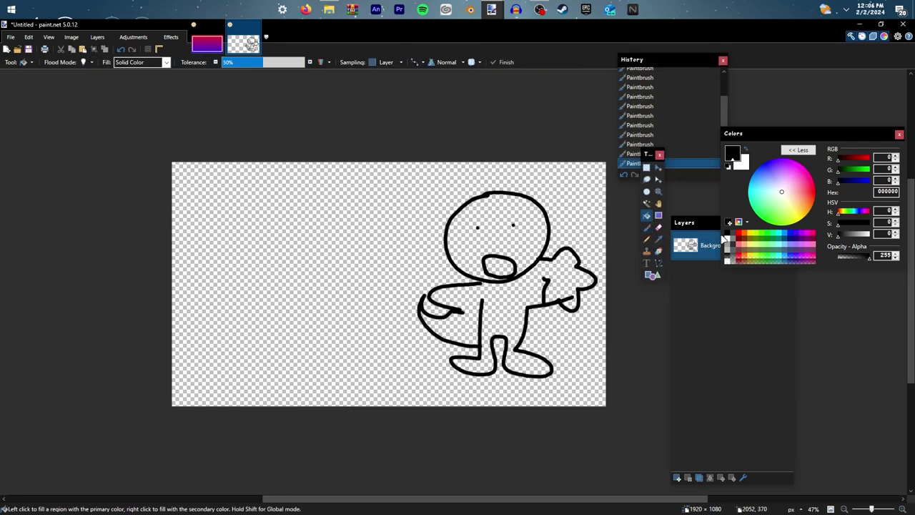
{"action": "left_click", "coordinate": [727, 241]}
{"action": "scroll", "coordinate": [549, 308], "scroll_direction": "up", "scroll_amount": 3}
{"action": "left_click", "coordinate": [486, 295]}
{"action": "left_click", "coordinate": [467, 199]}
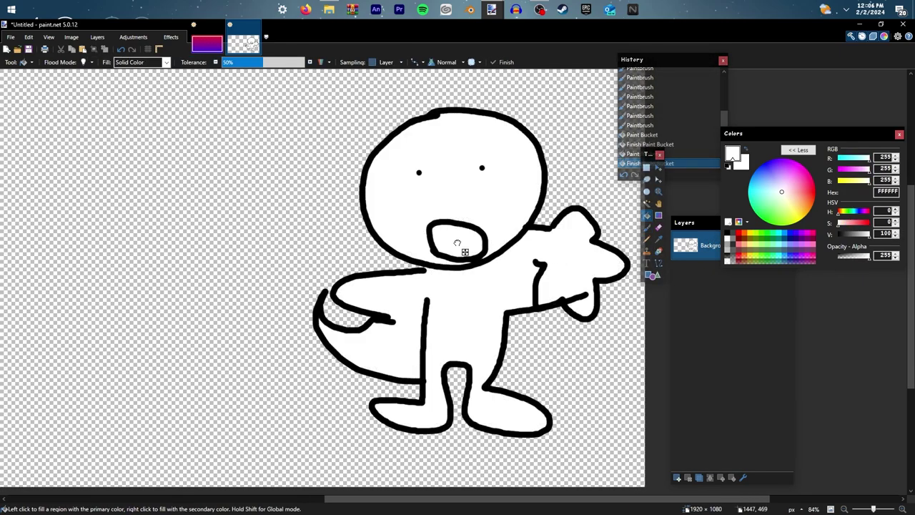
{"action": "left_click", "coordinate": [466, 228]}
Copy the entire character drawing and paste it onto a new layer above the border in the thumbnail image
{"action": "scroll", "coordinate": [388, 319], "scroll_direction": "down", "scroll_amount": 1}
{"action": "scroll", "coordinate": [533, 134], "scroll_direction": "down", "scroll_amount": 2}
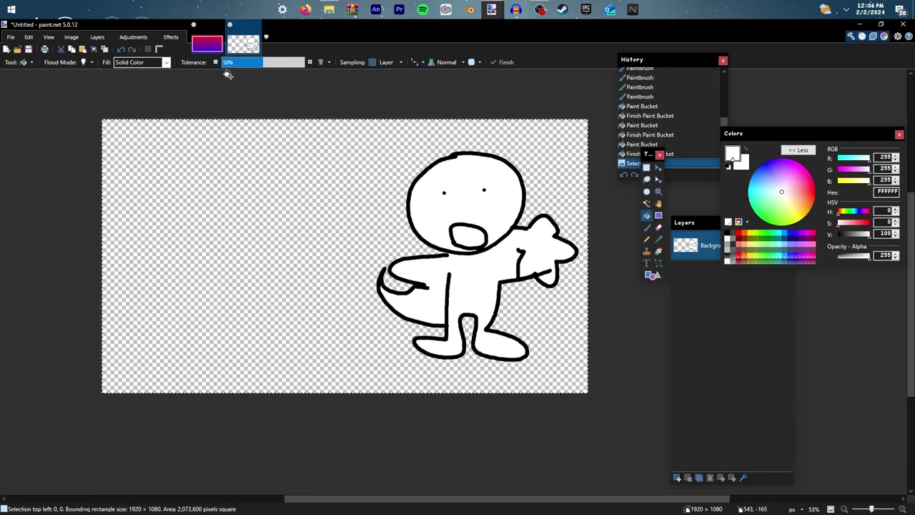
{"action": "left_click", "coordinate": [207, 44]}
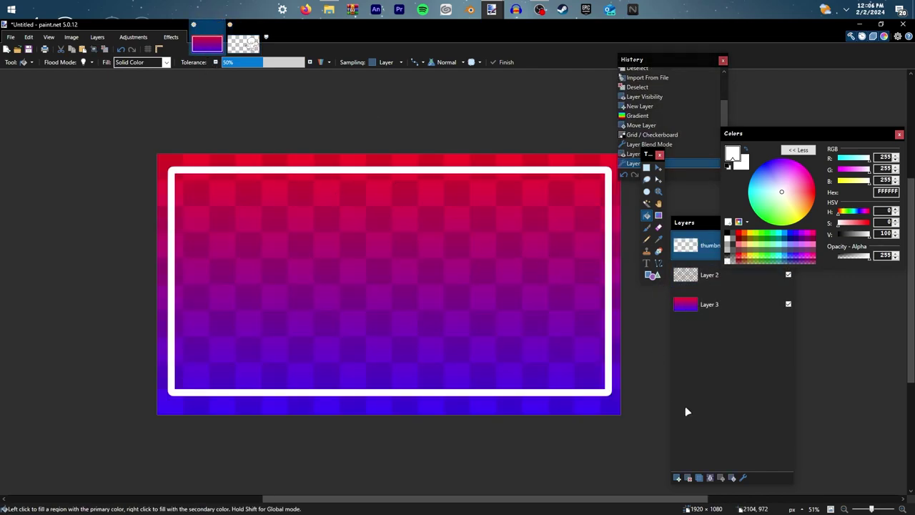
{"action": "left_click", "coordinate": [678, 478]}
{"action": "key", "text": "ctrl+v"}
{"action": "key", "text": "ctrl+z"}
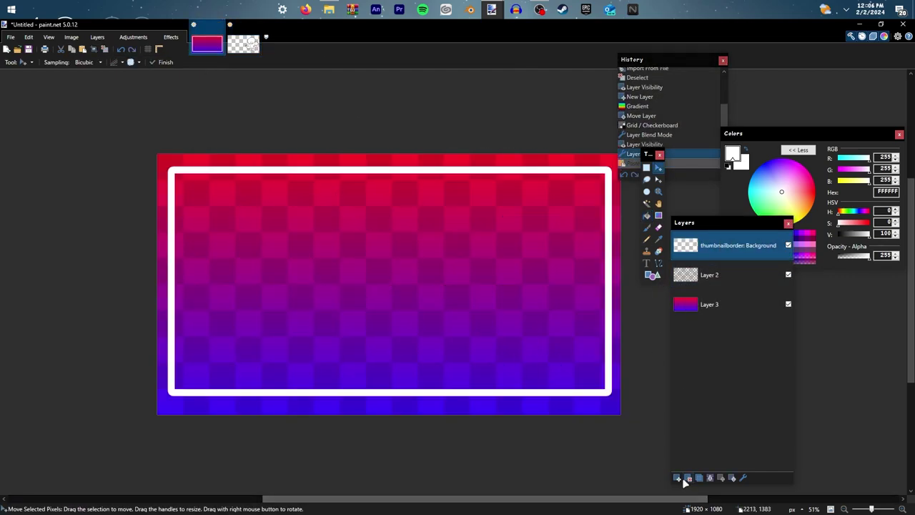
{"action": "left_click", "coordinate": [678, 478]}
{"action": "key", "text": "ctrl+v"}
{"action": "key", "text": "ctrl+d"}
{"action": "scroll", "coordinate": [395, 297], "scroll_direction": "down", "scroll_amount": 2}
{"action": "scroll", "coordinate": [458, 262], "scroll_direction": "up", "scroll_amount": 2}
{"action": "mouse_move", "coordinate": [434, 327]}
{"action": "left_mouse_down"}
{"action": "mouse_move", "coordinate": [475, 323]}
{"action": "mouse_move", "coordinate": [416, 331]}
{"action": "left_mouse_up"}
{"action": "key", "text": "ctrl+z"}
{"action": "key", "text": "ctrl+d"}
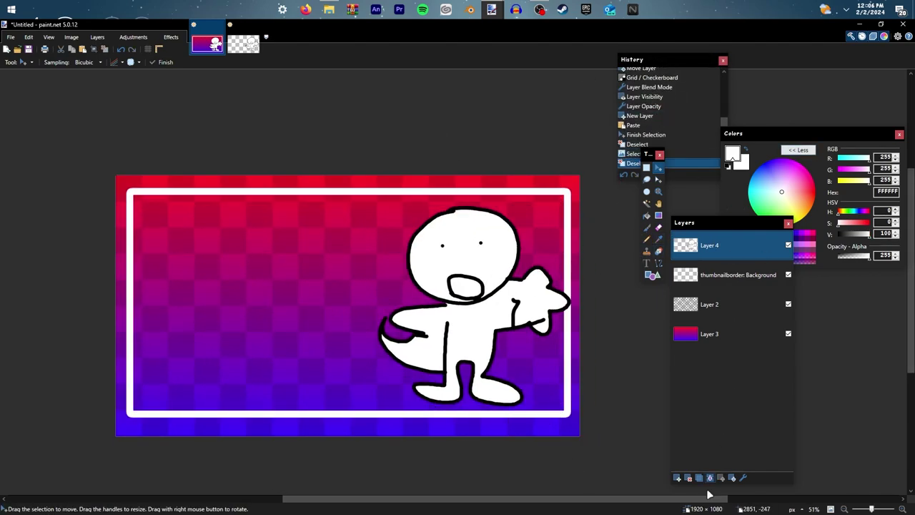
Delete the pasted character layer and close the character drawing without saving it
{"action": "left_click", "coordinate": [690, 477]}
{"action": "left_click", "coordinate": [236, 44]}
{"action": "left_click", "coordinate": [255, 25]}
{"action": "left_click", "coordinate": [417, 318]}
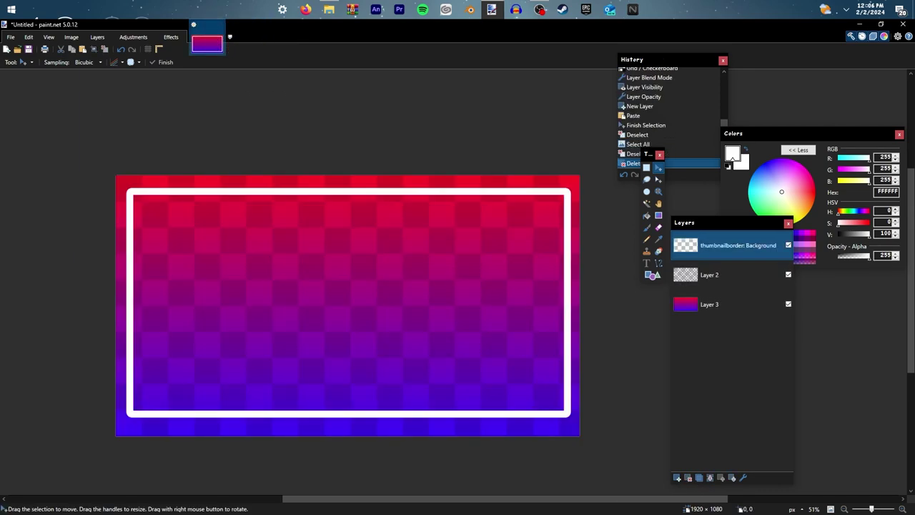
Import the prepared character image sadvsdaffdsasfdafsadfdsa from the file explorer as a new layer and deselect it
{"action": "key", "text": "alt+Tab"}
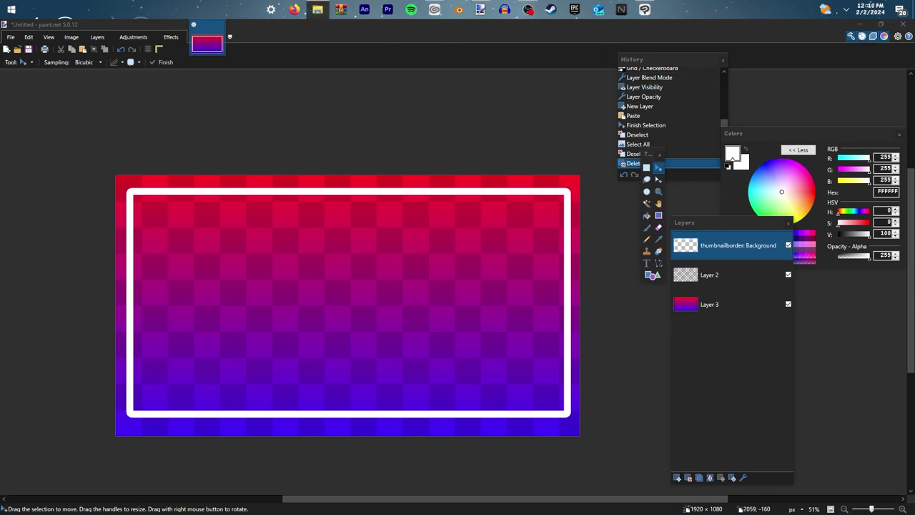
{"action": "left_click_drag", "start_coordinate": [445, 317], "coordinate": [425, 321]}
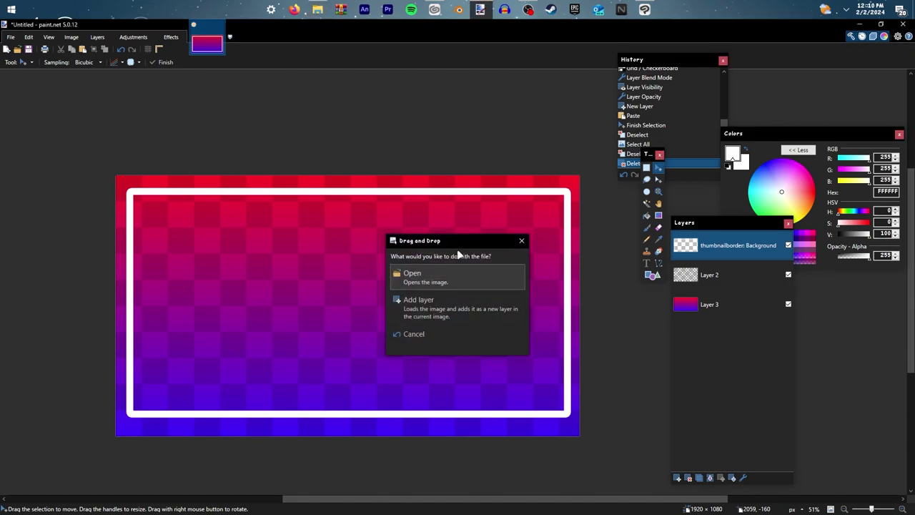
{"action": "left_click", "coordinate": [435, 313]}
{"action": "scroll", "coordinate": [607, 245], "scroll_direction": "down", "scroll_amount": 4}
{"action": "scroll", "coordinate": [296, 329], "scroll_direction": "up", "scroll_amount": 6}
{"action": "scroll", "coordinate": [297, 331], "scroll_direction": "down", "scroll_amount": 5}
{"action": "key", "text": "ctrl+d"}
{"action": "scroll", "coordinate": [488, 245], "scroll_direction": "down", "scroll_amount": 2}
{"action": "scroll", "coordinate": [494, 255], "scroll_direction": "up", "scroll_amount": 6}
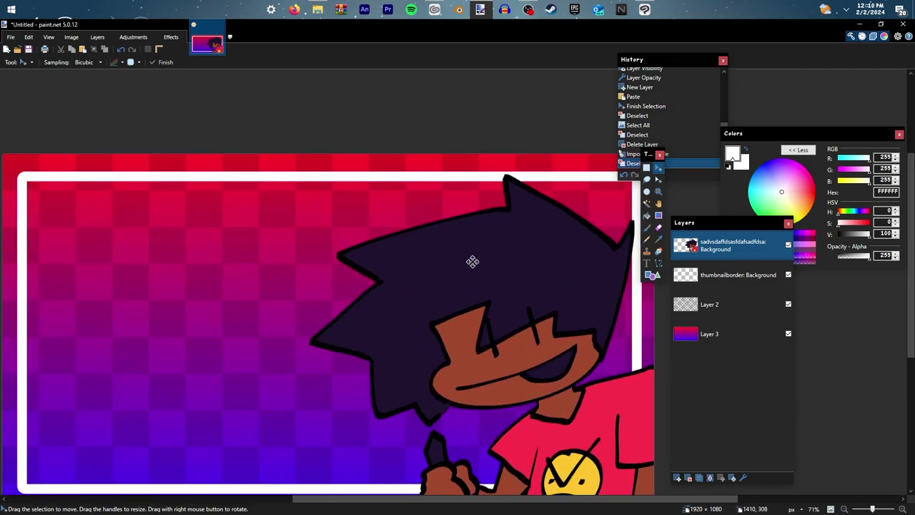
Try the character layer lower in the layer order and move it back above the border layer
{"action": "scroll", "coordinate": [484, 257], "scroll_direction": "down", "scroll_amount": 3}
{"action": "scroll", "coordinate": [436, 302], "scroll_direction": "up", "scroll_amount": 2}
{"action": "left_click_drag", "start_coordinate": [704, 247], "coordinate": [724, 306]}
{"action": "left_click_drag", "start_coordinate": [723, 304], "coordinate": [700, 245]}
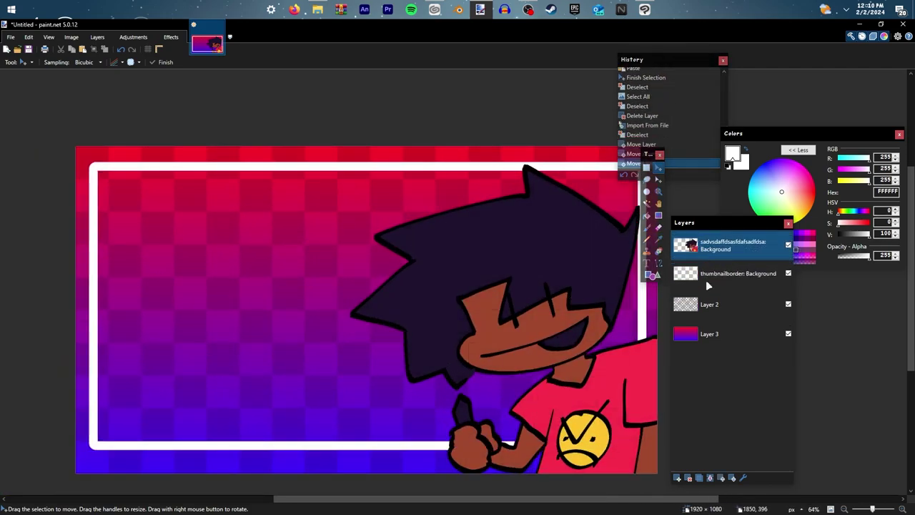
Add a new layer above the character image and activate the Text tool
{"action": "scroll", "coordinate": [353, 259], "scroll_direction": "down", "scroll_amount": 1}
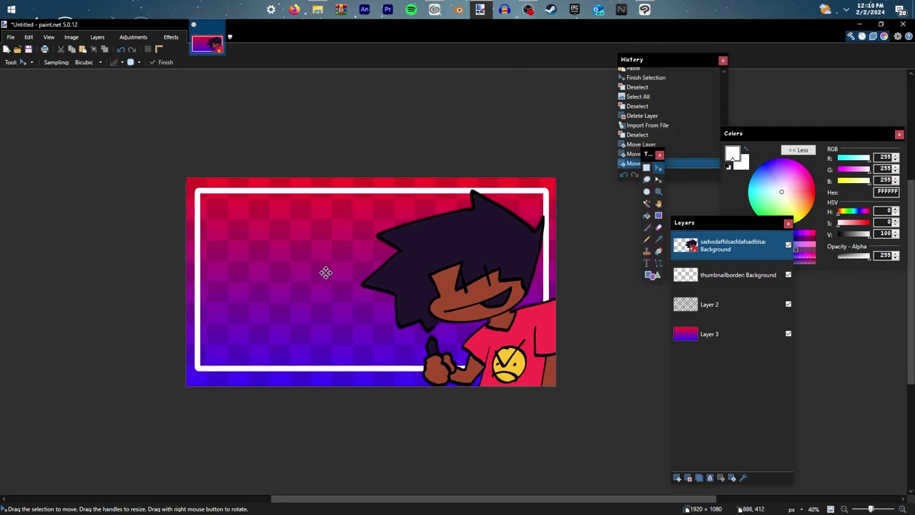
{"action": "scroll", "coordinate": [356, 294], "scroll_direction": "up", "scroll_amount": 1}
{"action": "scroll", "coordinate": [353, 253], "scroll_direction": "down", "scroll_amount": 2}
{"action": "scroll", "coordinate": [353, 253], "scroll_direction": "down", "scroll_amount": 2}
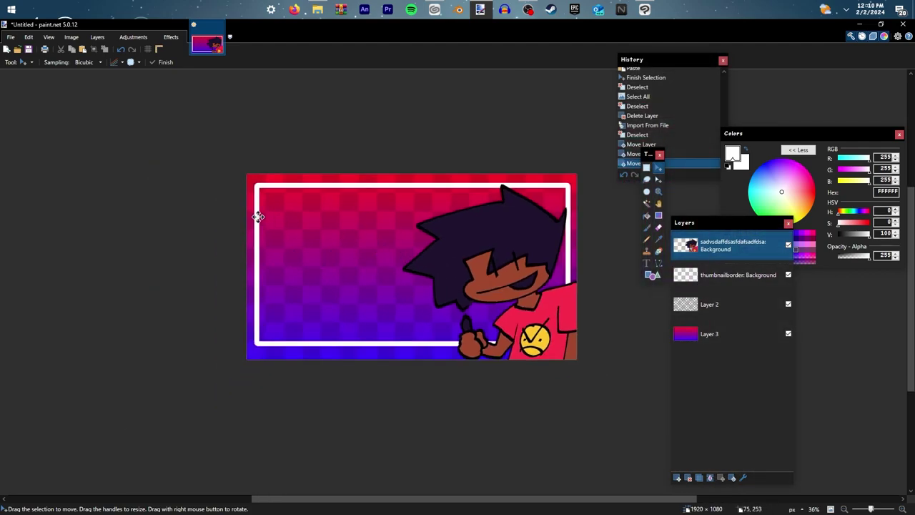
{"action": "scroll", "coordinate": [296, 248], "scroll_direction": "up", "scroll_amount": 3}
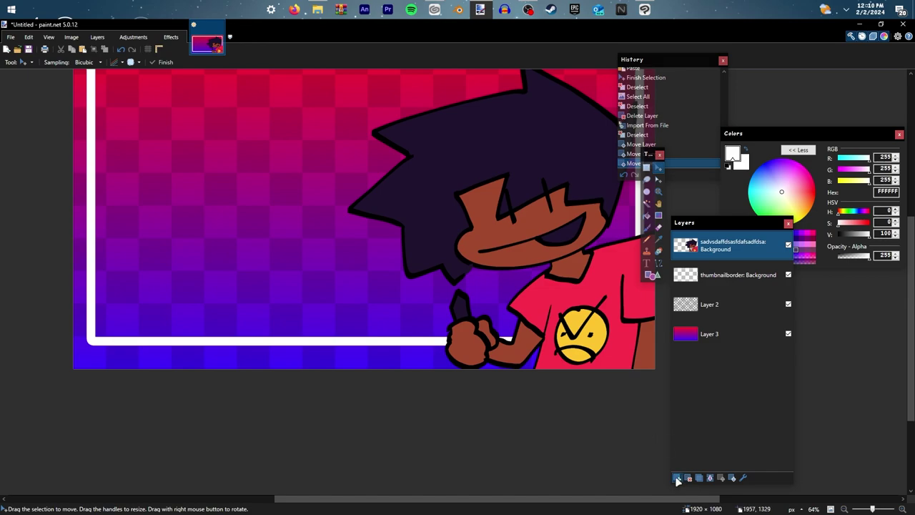
{"action": "left_click", "coordinate": [678, 477]}
{"action": "left_click", "coordinate": [647, 263]}
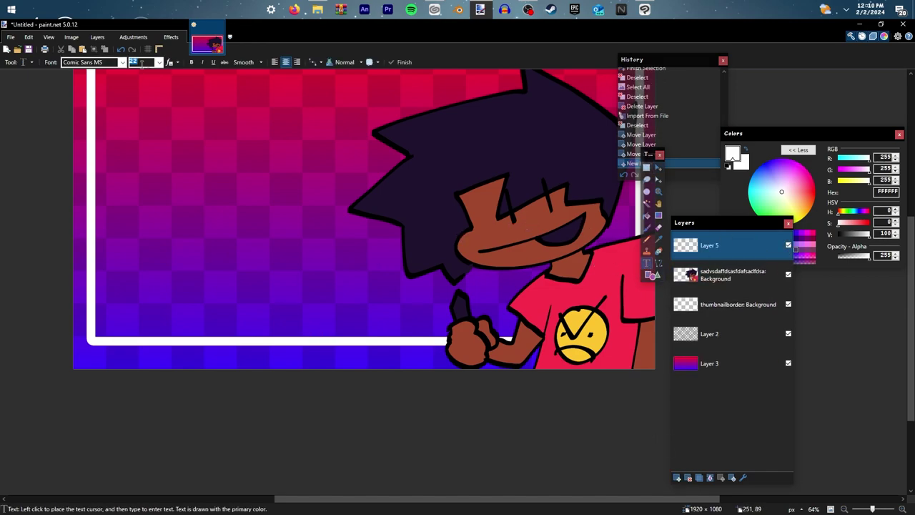
Start a Comic Sans MS text near the lower border, clear the trial text "sdfsdfs" and set the font size to 108
{"action": "left_click", "coordinate": [287, 322]}
{"action": "type", "text": "sdfsdfs"}
{"action": "left_click", "coordinate": [399, 324]}
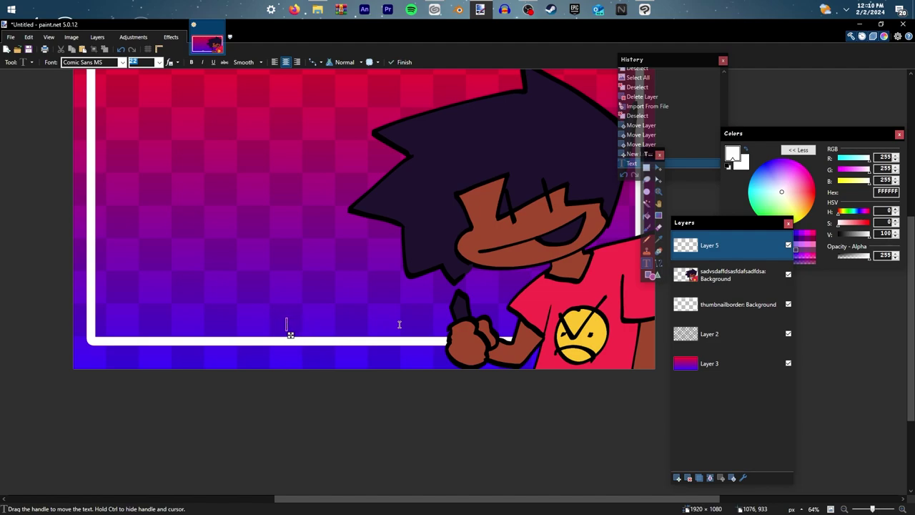
{"action": "left_click", "coordinate": [159, 62]}
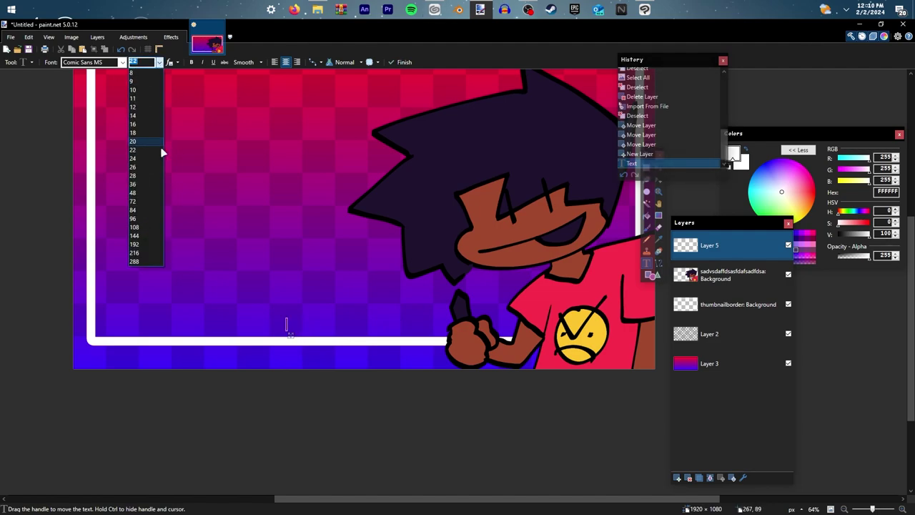
{"action": "left_click", "coordinate": [143, 227]}
Try the sample text "erdsfsdf" at the chosen font size and erase it
{"action": "type", "text": "erdsfsdf"}
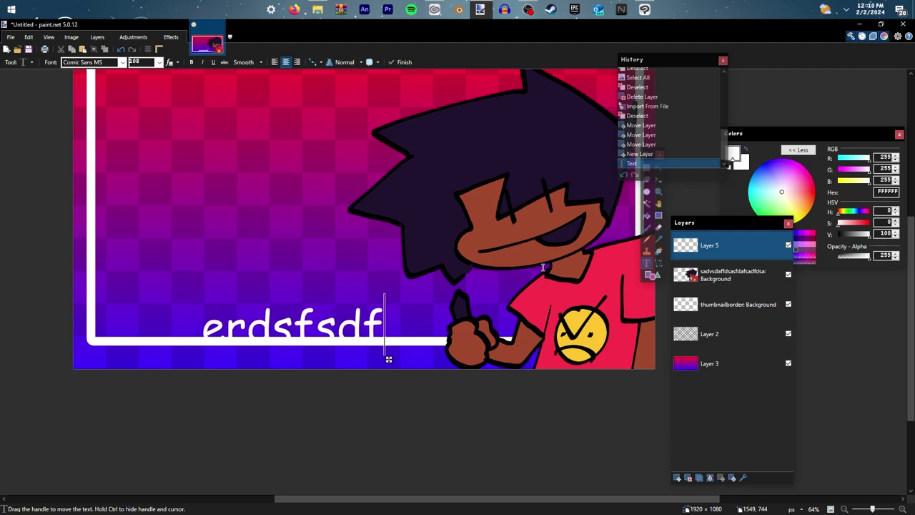
{"action": "key", "text": "BackSpace"}
{"action": "key", "text": "BackSpace"}
{"action": "key", "text": "BackSpace"}
{"action": "key", "text": "BackSpace"}
{"action": "key", "text": "BackSpace"}
{"action": "key", "text": "BackSpace"}
{"action": "key", "text": "BackSpace"}
{"action": "key", "text": "BackSpace"}
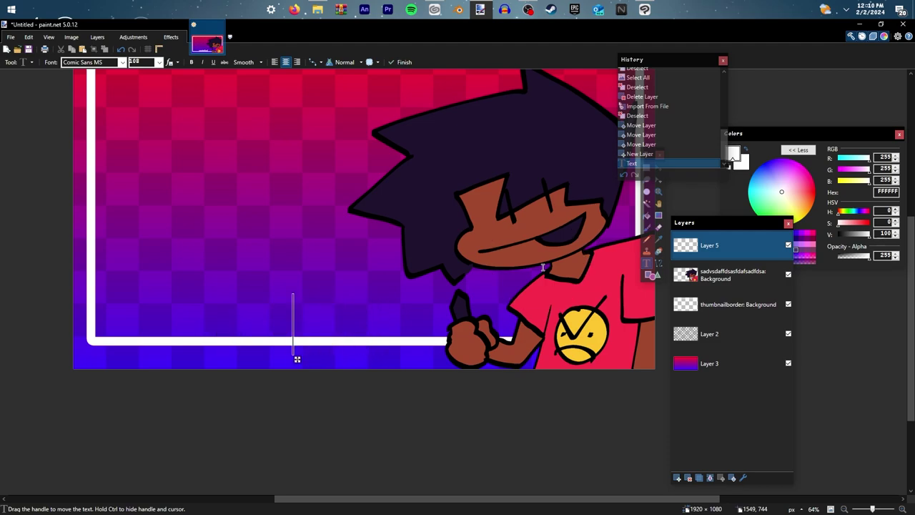
Move the text anchor up to about 770, 717, try the sample text "sdnsadjasd" there and erase it
{"action": "scroll", "coordinate": [450, 355], "scroll_direction": "down", "scroll_amount": 2}
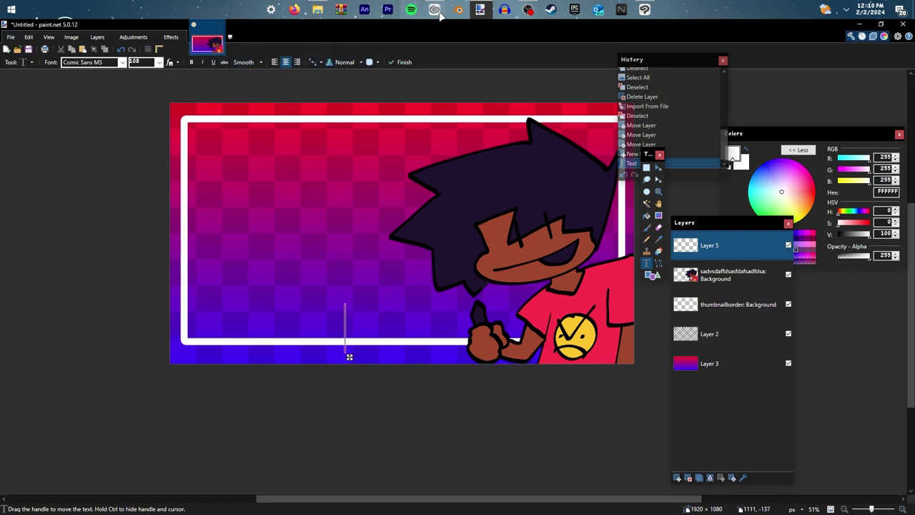
{"action": "left_click_drag", "start_coordinate": [351, 356], "coordinate": [368, 336]}
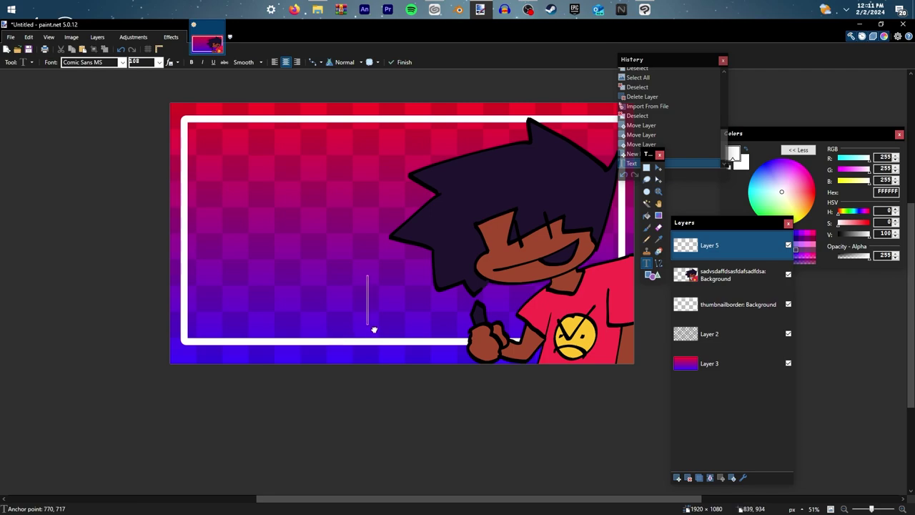
{"action": "type", "text": "sdnsadjasd"}
{"action": "key", "text": "BackSpace"}
{"action": "key", "text": "BackSpace"}
{"action": "key", "text": "BackSpace"}
{"action": "key", "text": "BackSpace"}
{"action": "key", "text": "BackSpace"}
{"action": "key", "text": "BackSpace"}
{"action": "key", "text": "BackSpace"}
{"action": "key", "text": "BackSpace"}
{"action": "key", "text": "BackSpace"}
{"action": "key", "text": "BackSpace"}
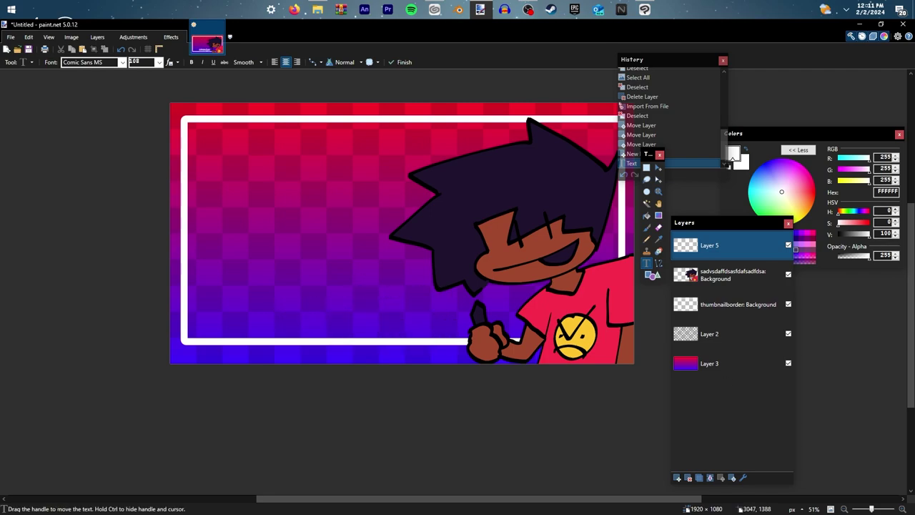
{"action": "type", "text": "fdj"}
{"action": "key", "text": "BackSpace"}
{"action": "scroll", "coordinate": [480, 302], "scroll_direction": "down", "scroll_amount": 3}
{"action": "scroll", "coordinate": [462, 301], "scroll_direction": "up", "scroll_amount": 4}
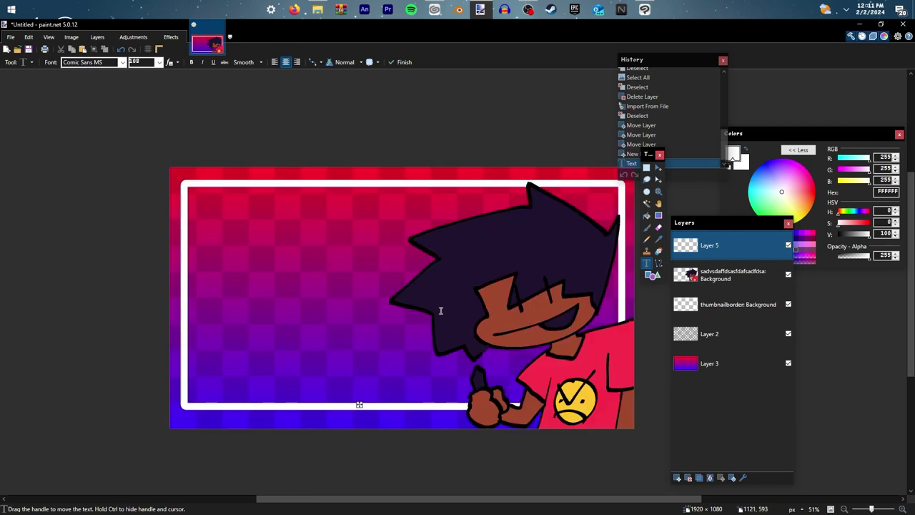
{"action": "scroll", "coordinate": [441, 311], "scroll_direction": "down", "scroll_amount": 1}
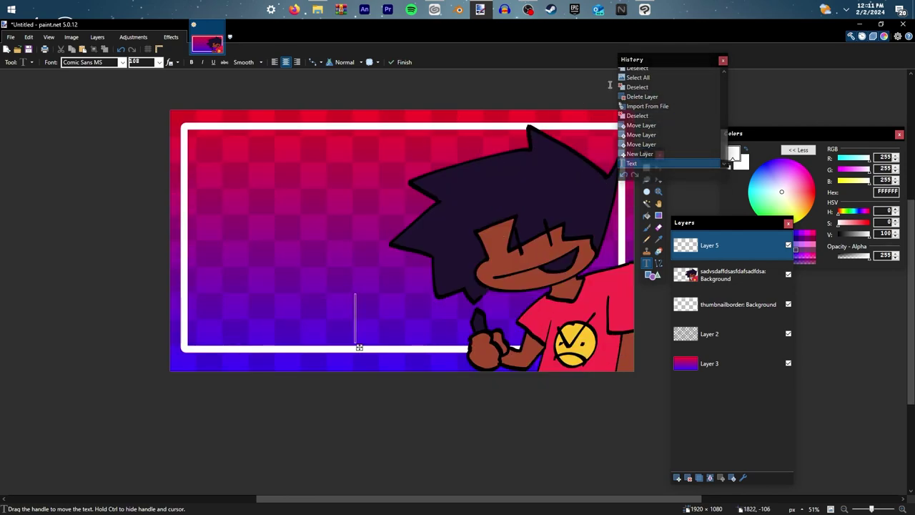
{"action": "type", "text": "uim"}
{"action": "key", "text": "BackSpace"}
{"action": "key", "text": "BackSpace"}
{"action": "key", "text": "BackSpace"}
{"action": "key", "text": "BackSpace"}
{"action": "key", "text": "BackSpace"}
Try the title word "thumbnai" near the lower border and erase it
{"action": "type", "text": "thumbnai"}
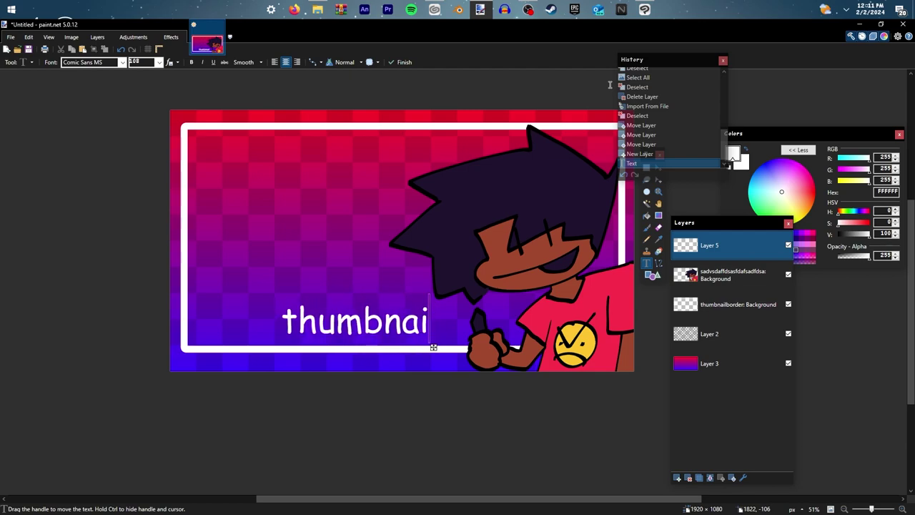
{"action": "key", "text": "BackSpace"}
{"action": "key", "text": "BackSpace"}
{"action": "key", "text": "BackSpace"}
{"action": "key", "text": "BackSpace"}
{"action": "key", "text": "BackSpace"}
{"action": "key", "text": "BackSpace"}
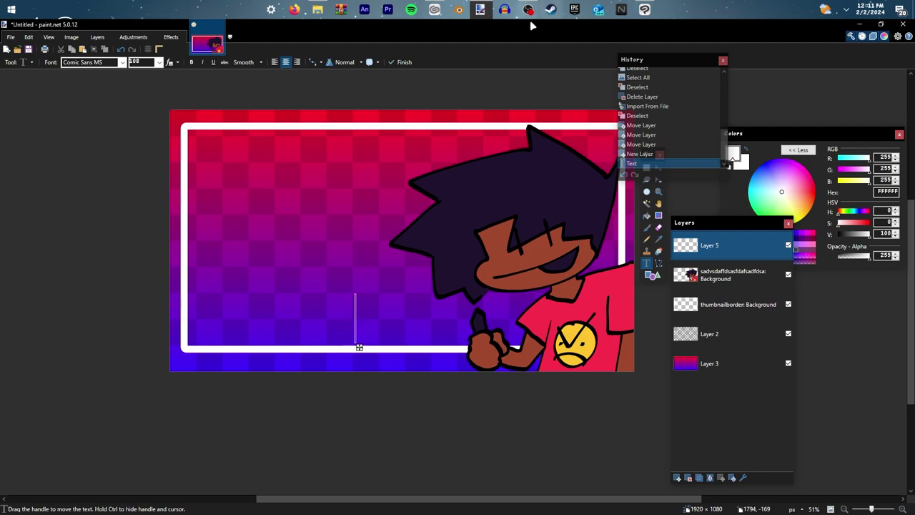
Move the text anchor to the upper left area of the canvas and enter "how 2" inside the white border
{"action": "left_click_drag", "start_coordinate": [359, 349], "coordinate": [227, 234]}
{"action": "type", "text": "how 2"}
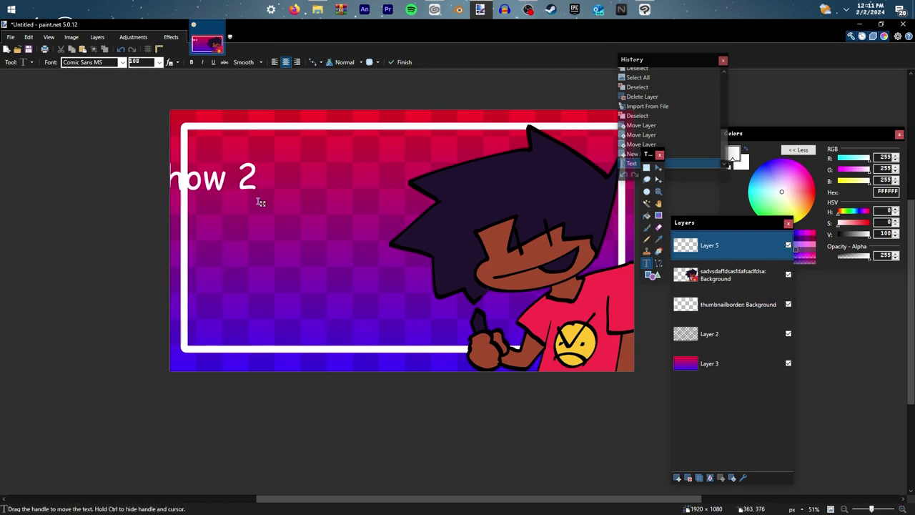
{"action": "left_click_drag", "start_coordinate": [261, 206], "coordinate": [321, 191]}
Add the lines "make" and "thumnail" below "how 2" in the same text
{"action": "key", "text": "Return"}
{"action": "type", "text": "male"}
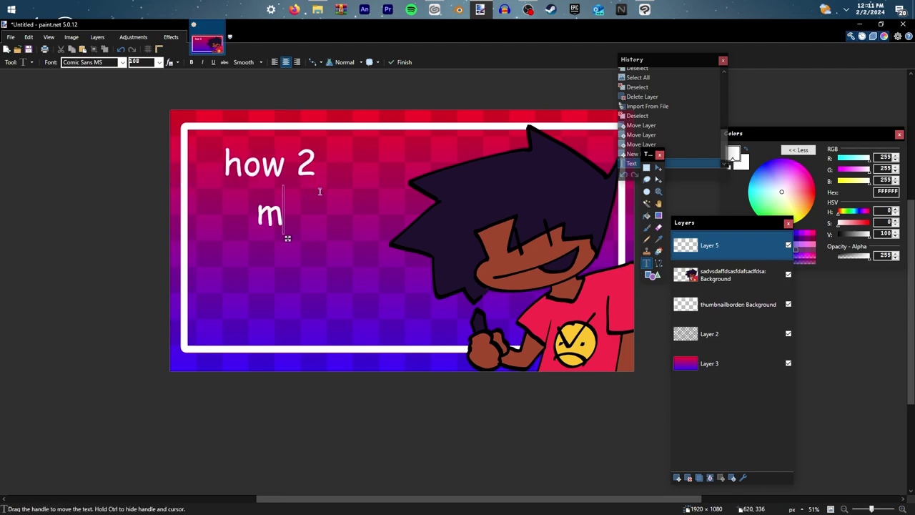
{"action": "key", "text": "BackSpace"}
{"action": "key", "text": "BackSpace"}
{"action": "type", "text": "ke"}
{"action": "key", "text": "Return"}
{"action": "type", "text": "thumba"}
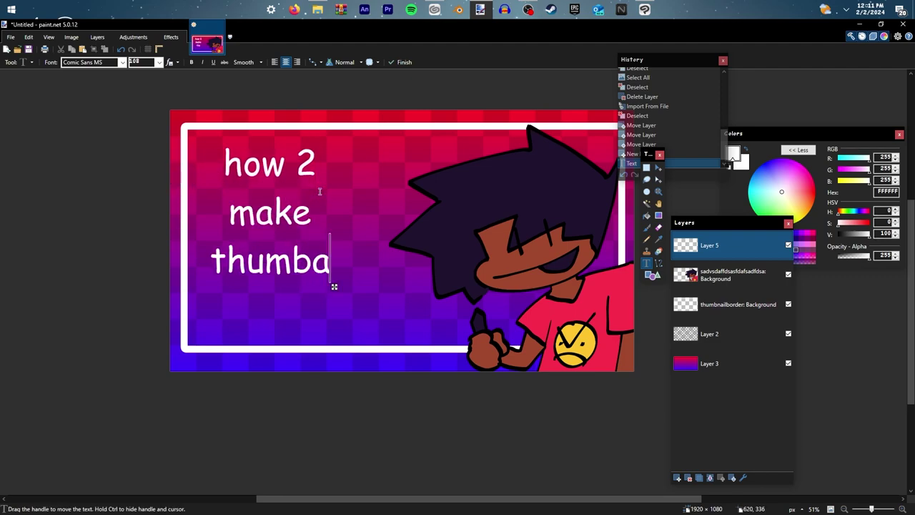
{"action": "key", "text": "BackSpace"}
{"action": "key", "text": "BackSpace"}
{"action": "type", "text": "nail"}
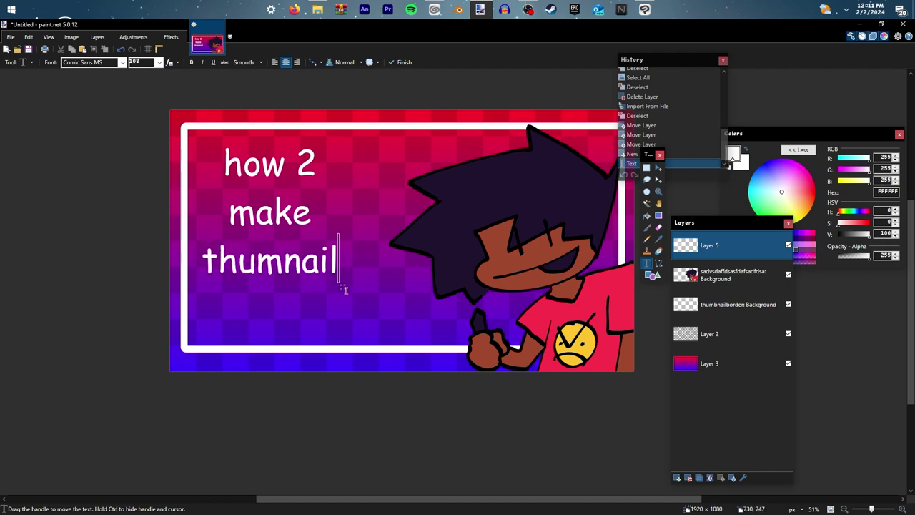
Set the title's font size to 144 and reposition the three lines within the left half of the white border
{"action": "left_click_drag", "start_coordinate": [345, 290], "coordinate": [348, 327]}
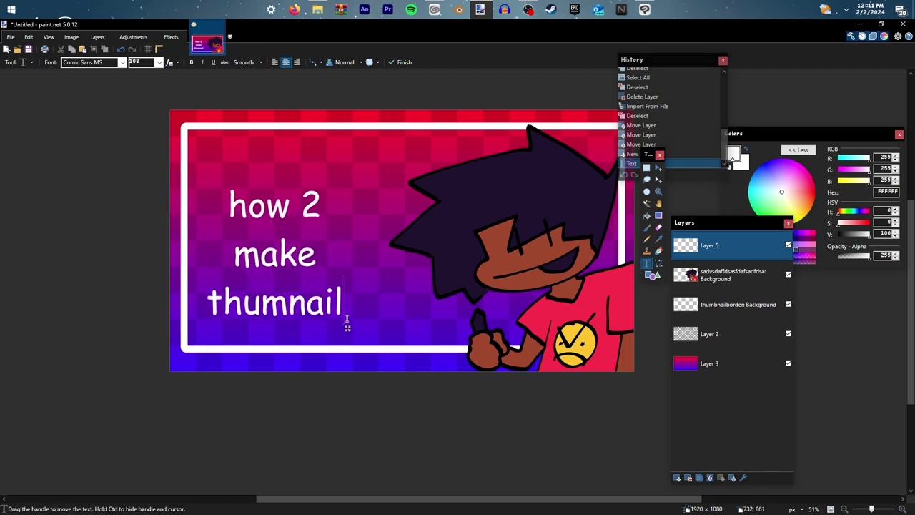
{"action": "left_click", "coordinate": [159, 62]}
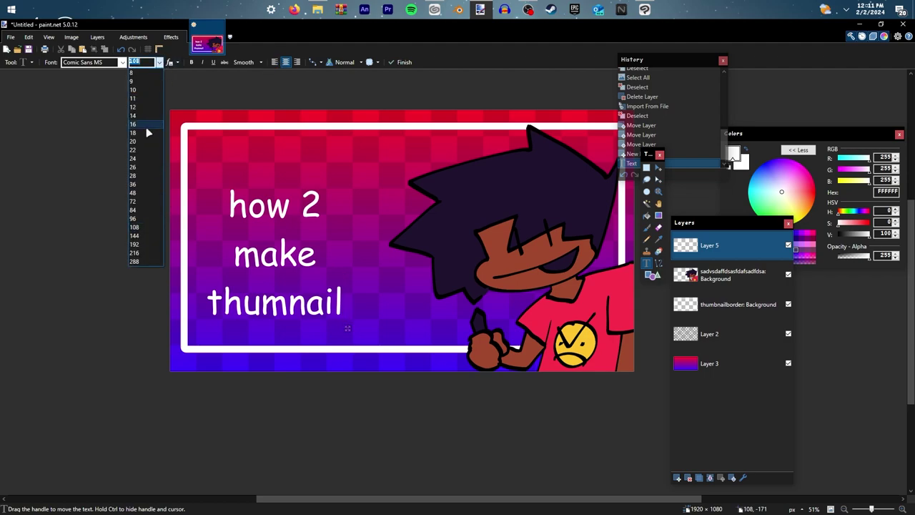
{"action": "left_click", "coordinate": [147, 237]}
{"action": "left_click_drag", "start_coordinate": [370, 368], "coordinate": [385, 338]}
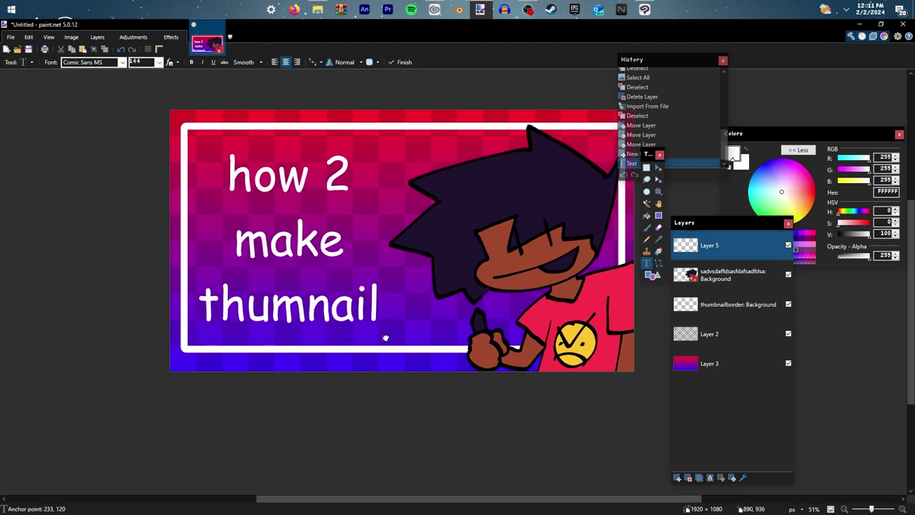
Apply the Outline Object effect to the title text with black colour and a slightly larger width
{"action": "left_click", "coordinate": [171, 37]}
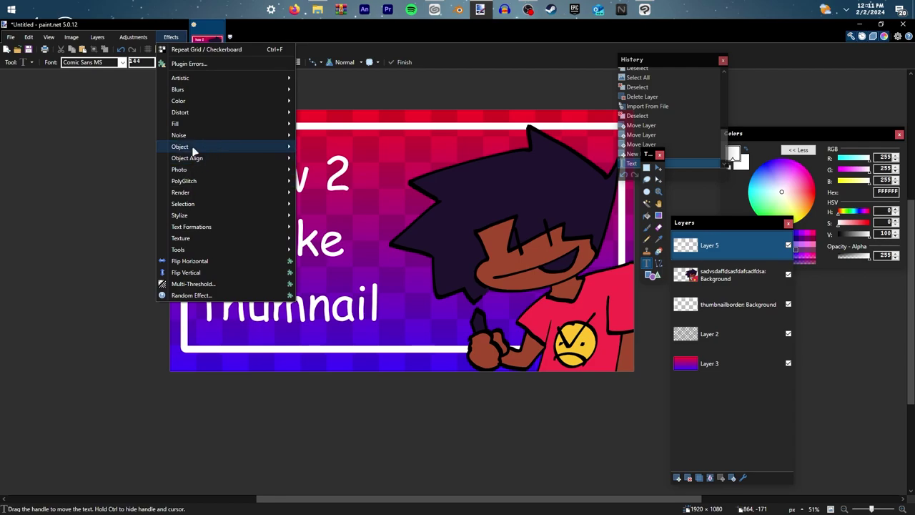
{"action": "mouse_move", "coordinate": [193, 148]}
{"action": "left_click", "coordinate": [332, 238]}
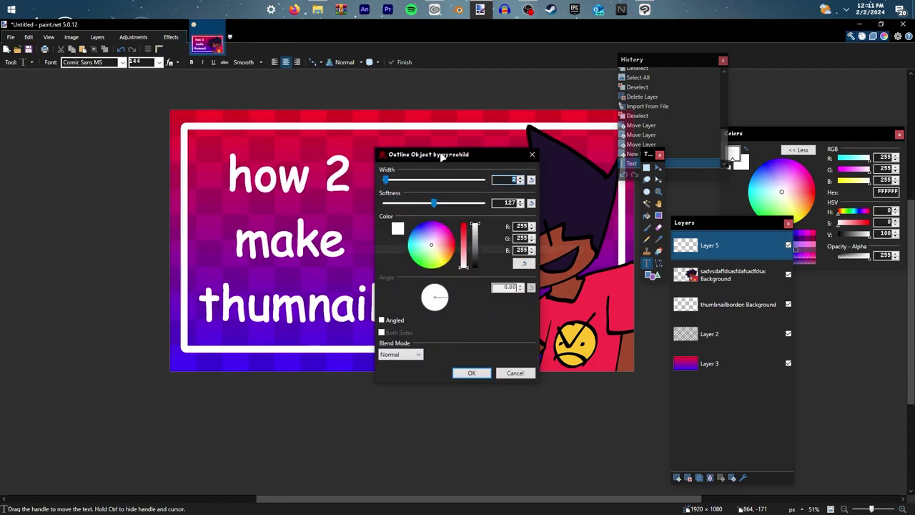
{"action": "left_click_drag", "start_coordinate": [443, 152], "coordinate": [634, 214]}
{"action": "left_click", "coordinate": [668, 326]}
{"action": "left_click_drag", "start_coordinate": [576, 241], "coordinate": [584, 242]}
{"action": "left_click", "coordinate": [652, 436]}
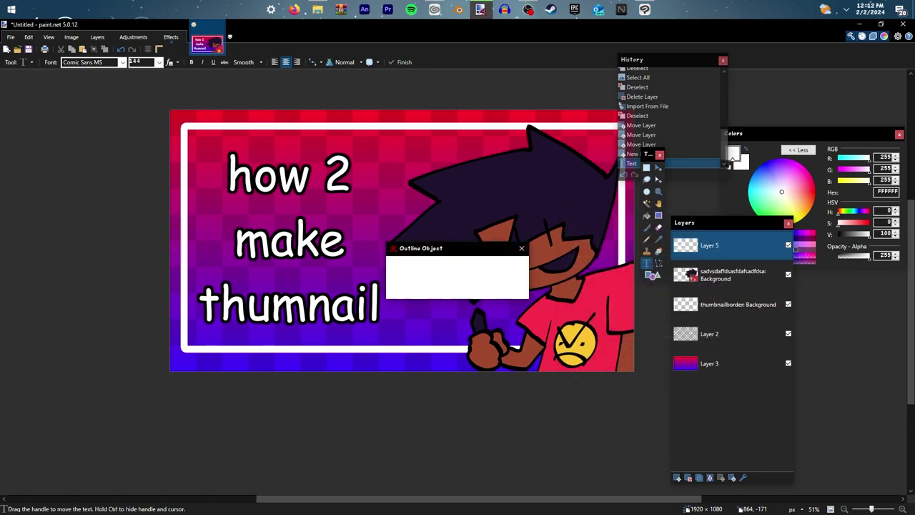
Apply a white Drop Shadow to the text with zero offset, widening radius 15 and blur radius 23, keeping the original image
{"action": "left_click", "coordinate": [171, 37]}
{"action": "mouse_move", "coordinate": [199, 146]}
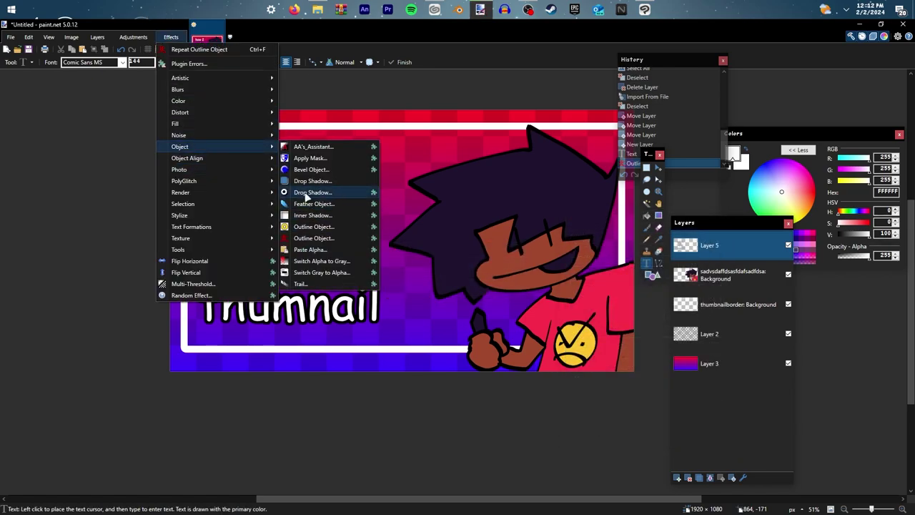
{"action": "left_click", "coordinate": [312, 192]}
{"action": "left_click", "coordinate": [536, 312]}
{"action": "left_click_drag", "start_coordinate": [388, 232], "coordinate": [407, 257]}
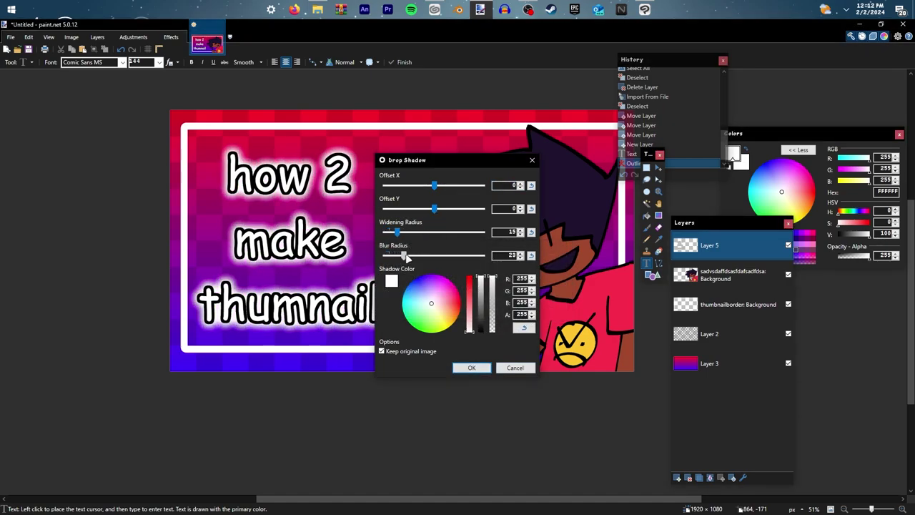
{"action": "left_click", "coordinate": [472, 367]}
Apply the Perspective distortion to the title as Horizontal Perspective with Ratio1 1.41 and Ratio2 0.40
{"action": "left_click", "coordinate": [171, 37]}
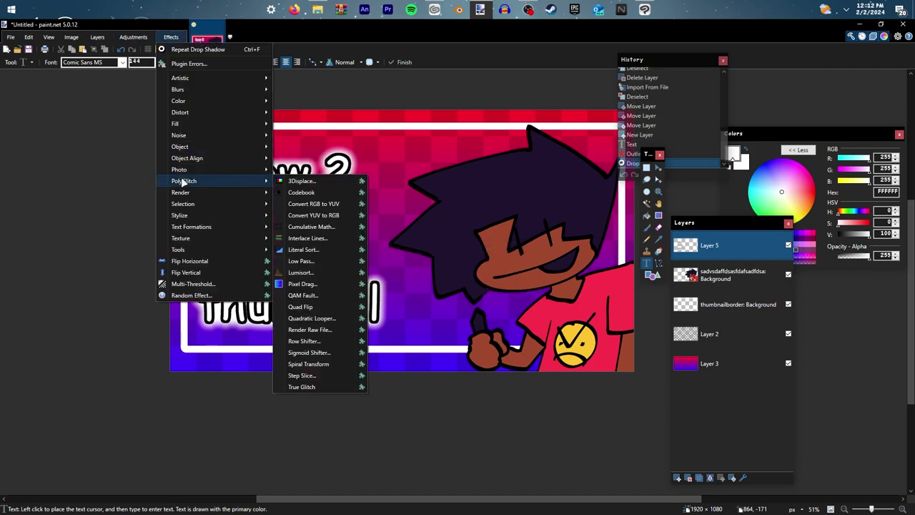
{"action": "mouse_move", "coordinate": [180, 112]}
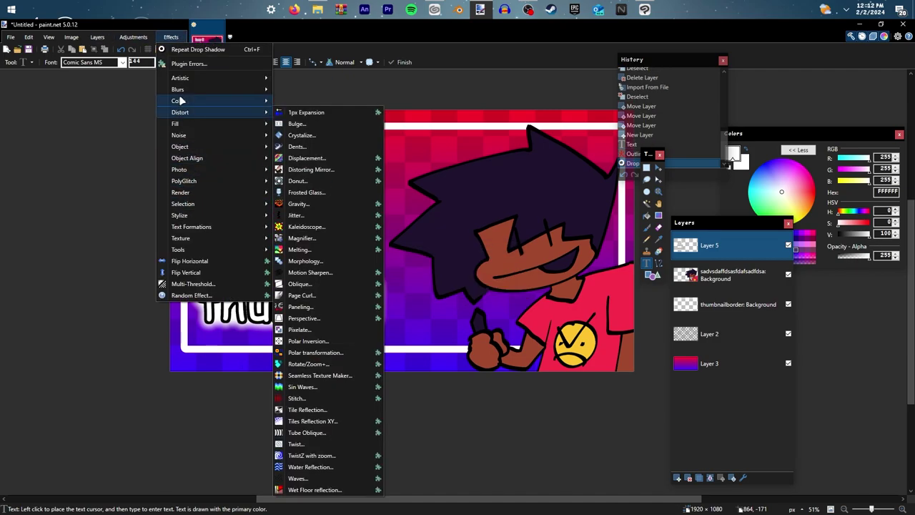
{"action": "left_click", "coordinate": [301, 318]}
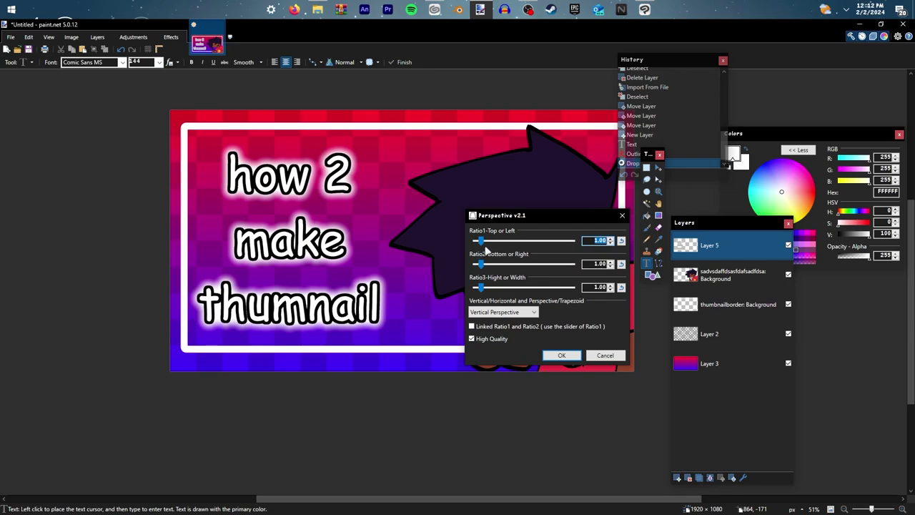
{"action": "left_click_drag", "start_coordinate": [480, 241], "coordinate": [483, 259]}
{"action": "left_click_drag", "start_coordinate": [481, 263], "coordinate": [477, 267]}
{"action": "left_click_drag", "start_coordinate": [504, 216], "coordinate": [663, 234]}
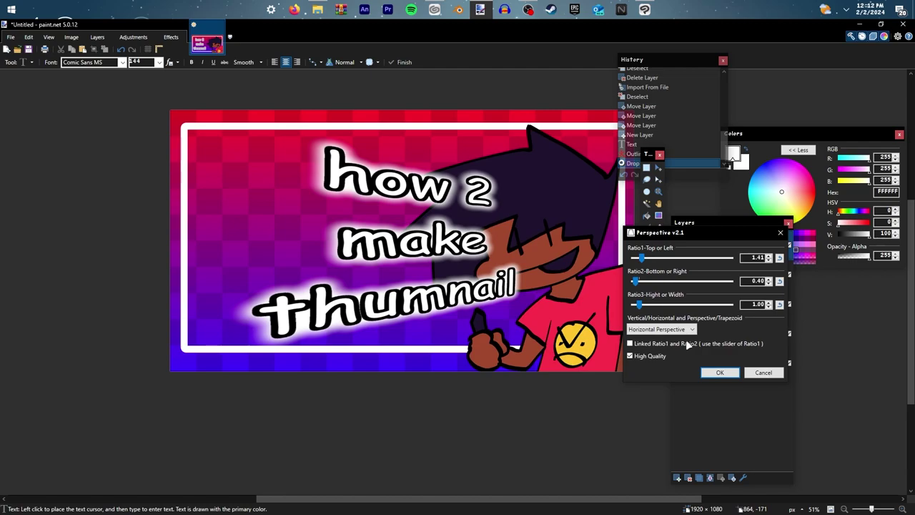
{"action": "left_click", "coordinate": [708, 370]}
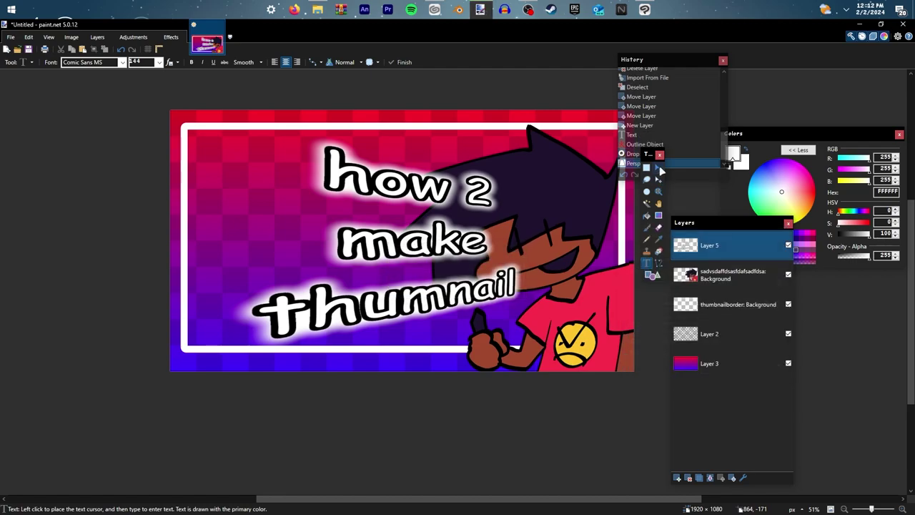
Move the whole title left off the character's face and place the character layer above the text layer
{"action": "key", "text": "ctrl+a"}
{"action": "key", "text": "m"}
{"action": "left_click_drag", "start_coordinate": [356, 238], "coordinate": [287, 232]}
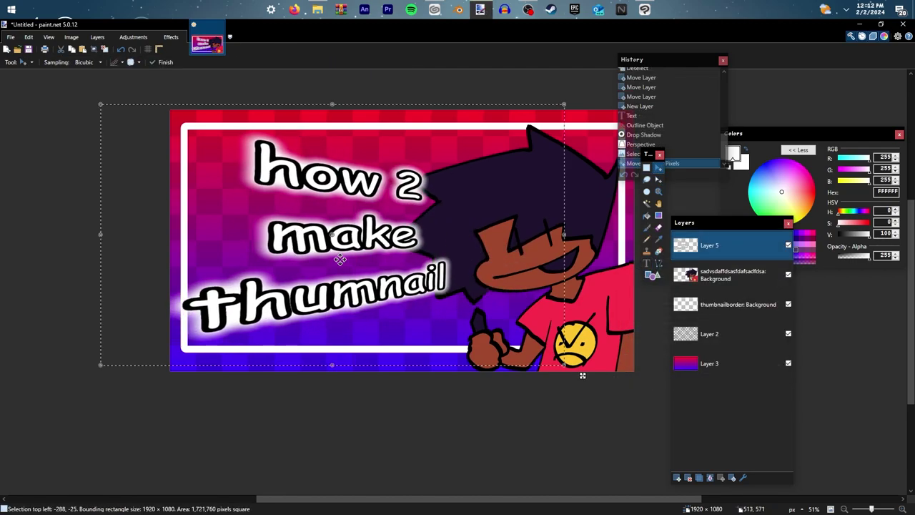
{"action": "key", "text": "ctrl+d"}
{"action": "left_click_drag", "start_coordinate": [713, 282], "coordinate": [709, 247]}
{"action": "left_click_drag", "start_coordinate": [300, 227], "coordinate": [292, 234]}
{"action": "key", "text": "ctrl+z"}
{"action": "key", "text": "ctrl+d"}
Shift the title text layer slightly farther left and down, and make the thumbnailborder layer active
{"action": "left_click", "coordinate": [685, 274]}
{"action": "mouse_move", "coordinate": [197, 222]}
{"action": "left_mouse_down"}
{"action": "mouse_move", "coordinate": [187, 237]}
{"action": "mouse_move", "coordinate": [182, 231]}
{"action": "left_mouse_up"}
{"action": "left_click_drag", "start_coordinate": [739, 307], "coordinate": [672, 321]}
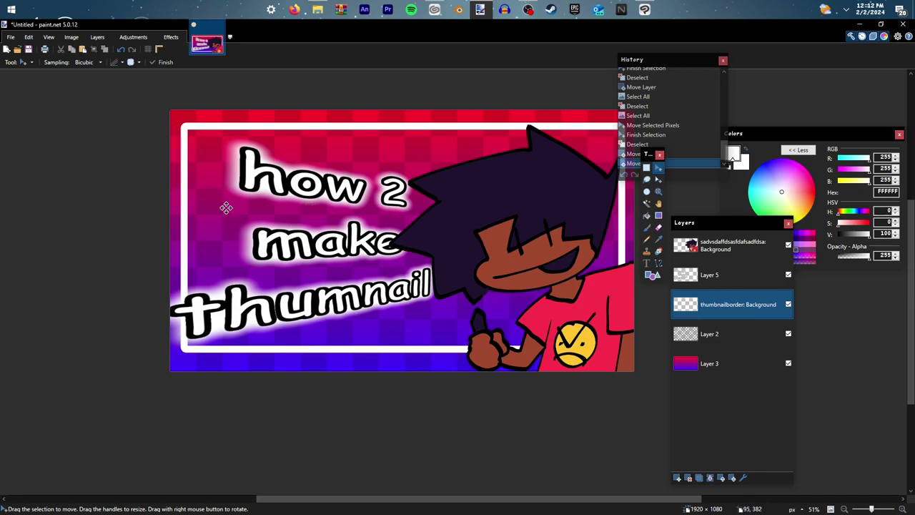
Add a new empty layer above the character image layer
{"action": "scroll", "coordinate": [445, 287], "scroll_direction": "down", "scroll_amount": 2}
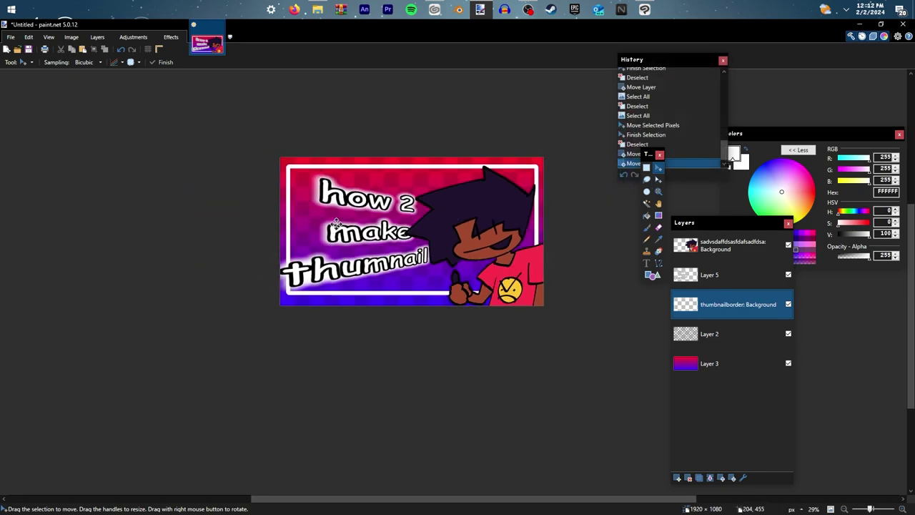
{"action": "scroll", "coordinate": [313, 220], "scroll_direction": "down", "scroll_amount": 1}
{"action": "scroll", "coordinate": [317, 207], "scroll_direction": "up", "scroll_amount": 3}
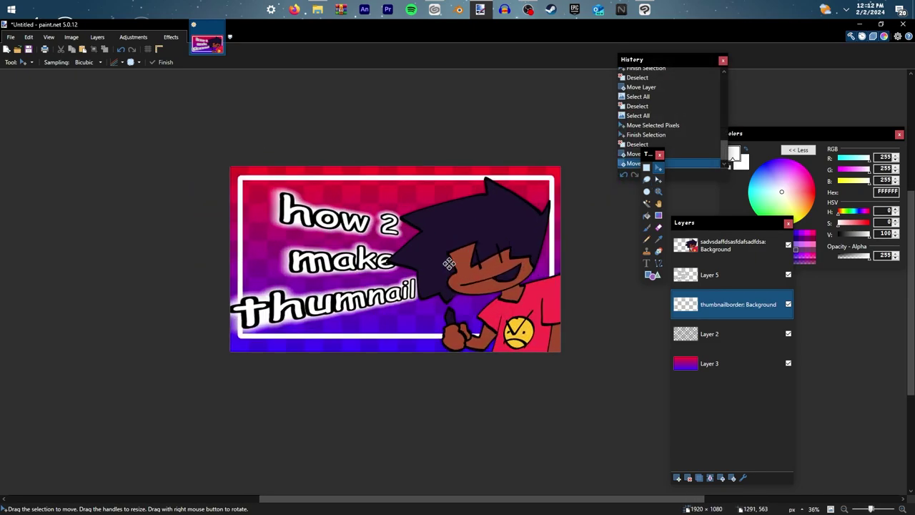
{"action": "scroll", "coordinate": [452, 264], "scroll_direction": "up", "scroll_amount": 2}
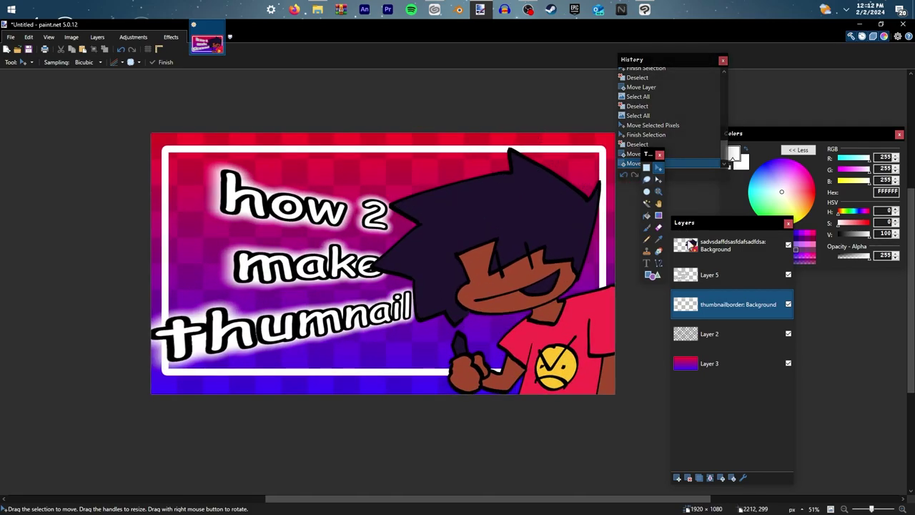
{"action": "left_click", "coordinate": [681, 241]}
{"action": "left_click", "coordinate": [678, 478]}
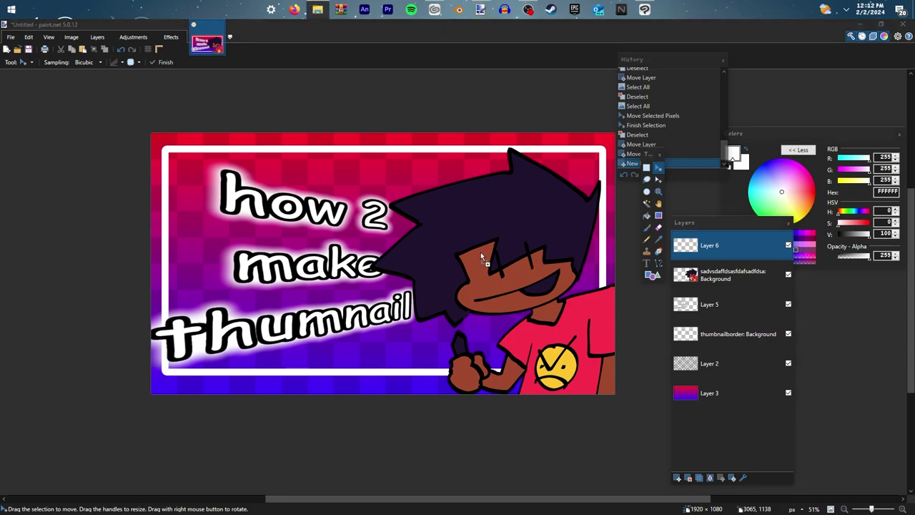
Import the 512x512bb image as a new layer and stretch it over the whole canvas
{"action": "left_click", "coordinate": [477, 321]}
{"action": "left_click_drag", "start_coordinate": [275, 256], "coordinate": [653, 401]}
{"action": "key", "text": "ctrl+d"}
Try the Multiply blend mode with opacity 57 on the imported image layer and discard the property changes
{"action": "left_click", "coordinate": [743, 478]}
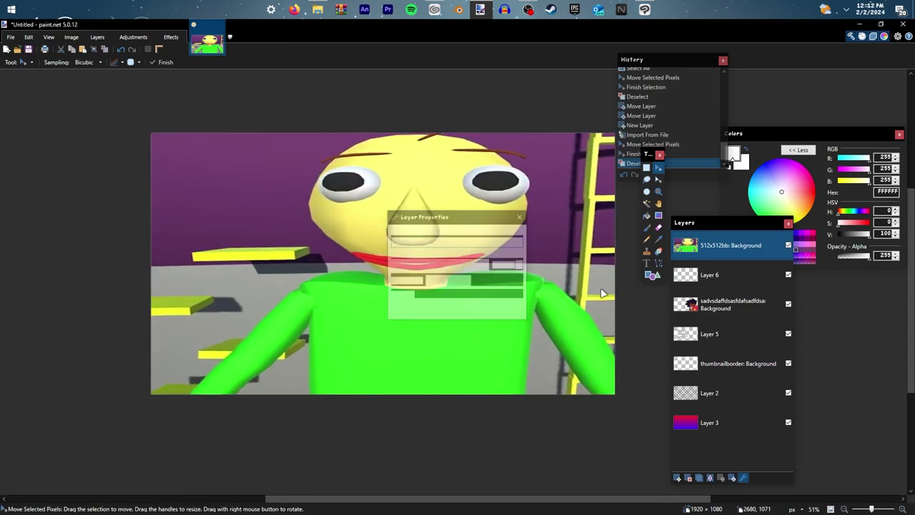
{"action": "left_click", "coordinate": [448, 281]}
{"action": "left_click", "coordinate": [440, 294]}
{"action": "left_click_drag", "start_coordinate": [407, 265], "coordinate": [415, 265]}
{"action": "left_click_drag", "start_coordinate": [390, 221], "coordinate": [490, 228]}
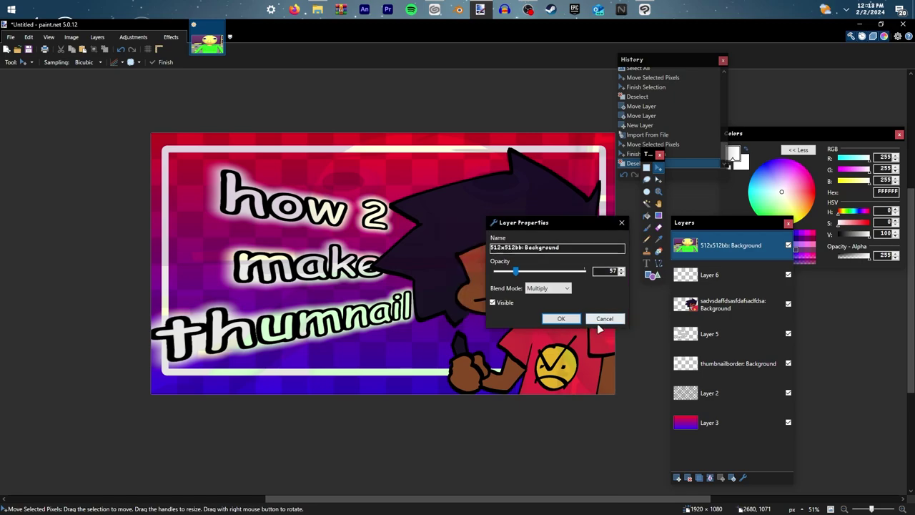
{"action": "left_click", "coordinate": [604, 319]}
Undo the stretching of the imported 512x512bb image
{"action": "key", "text": "ctrl+z"}
{"action": "key", "text": "ctrl+z"}
{"action": "key", "text": "ctrl+z"}
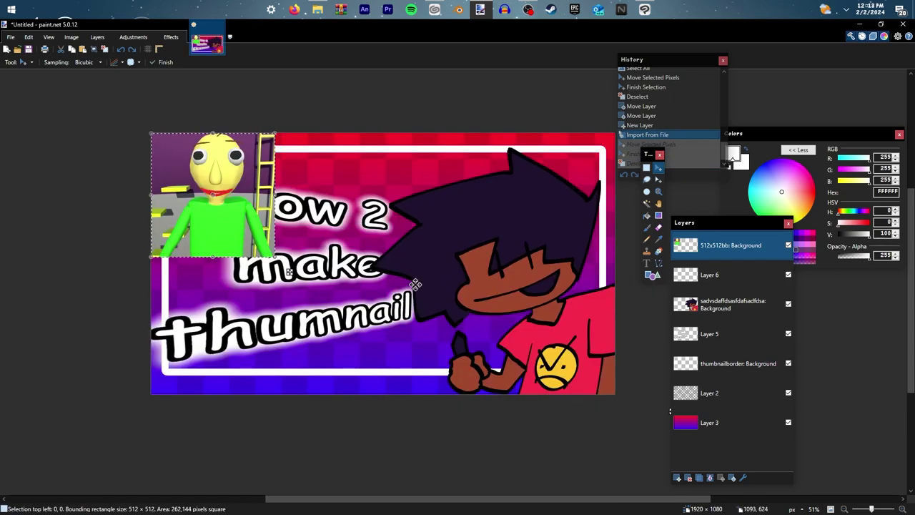
Examine the thumbnail's overall composition of title text, border and character at different magnifications
{"action": "scroll", "coordinate": [448, 360], "scroll_direction": "down", "scroll_amount": 3}
{"action": "scroll", "coordinate": [476, 336], "scroll_direction": "up", "scroll_amount": 2}
{"action": "scroll", "coordinate": [329, 300], "scroll_direction": "down", "scroll_amount": 2}
{"action": "scroll", "coordinate": [285, 327], "scroll_direction": "up", "scroll_amount": 4}
{"action": "scroll", "coordinate": [285, 322], "scroll_direction": "down", "scroll_amount": 7}
{"action": "scroll", "coordinate": [257, 292], "scroll_direction": "up", "scroll_amount": 4}
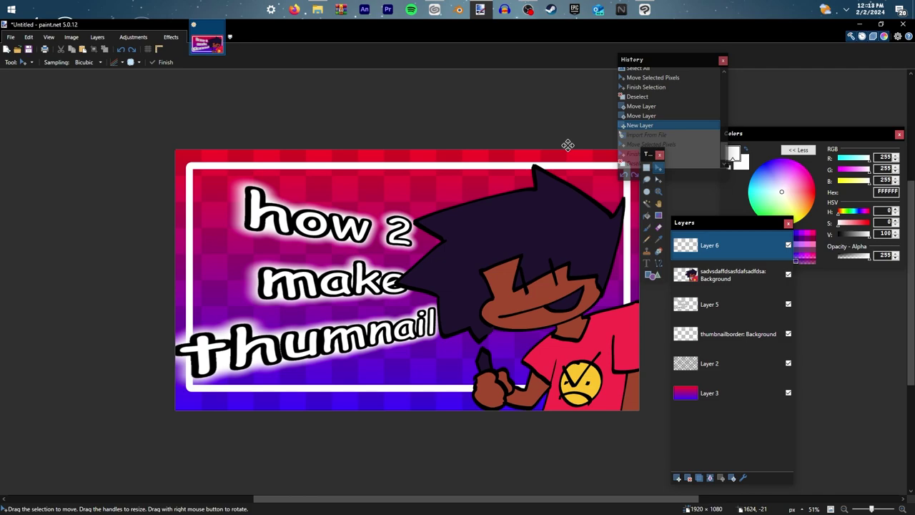
{"action": "scroll", "coordinate": [482, 256], "scroll_direction": "down", "scroll_amount": 1}
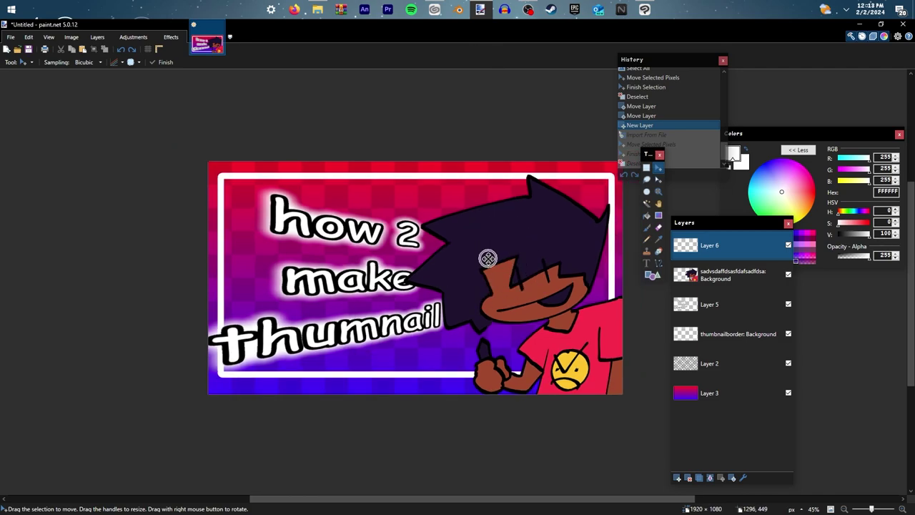